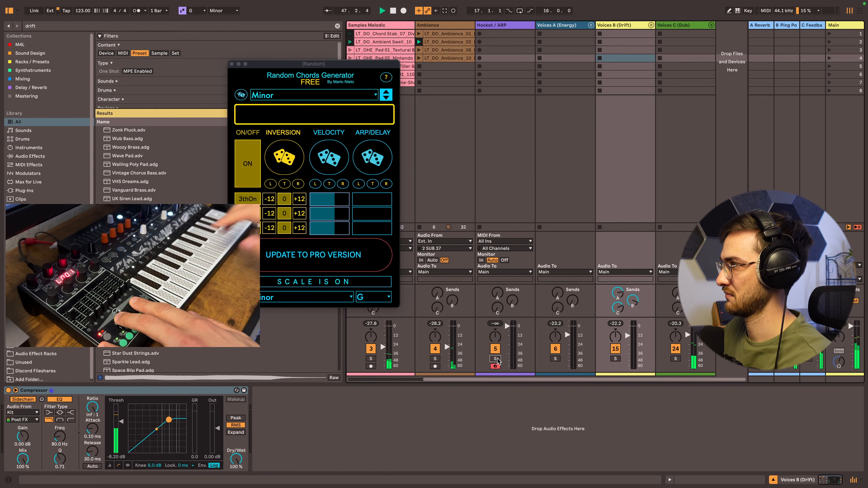
Close the Random Chords Generator plug-in window
left_click(231, 63)
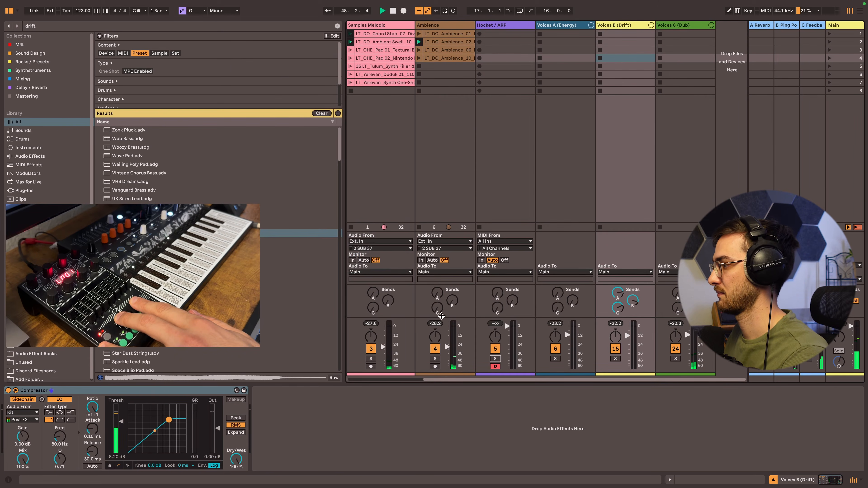
left_click_drag(480, 380, 400, 381)
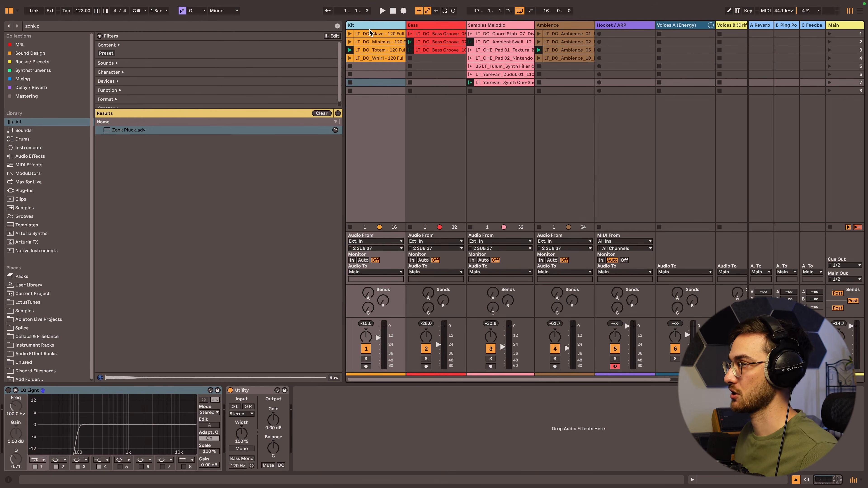
Solo the Kit track and launch its Blaze, Minimus, Totem and Whirl clips one after another
left_click(368, 34)
left_click(366, 24)
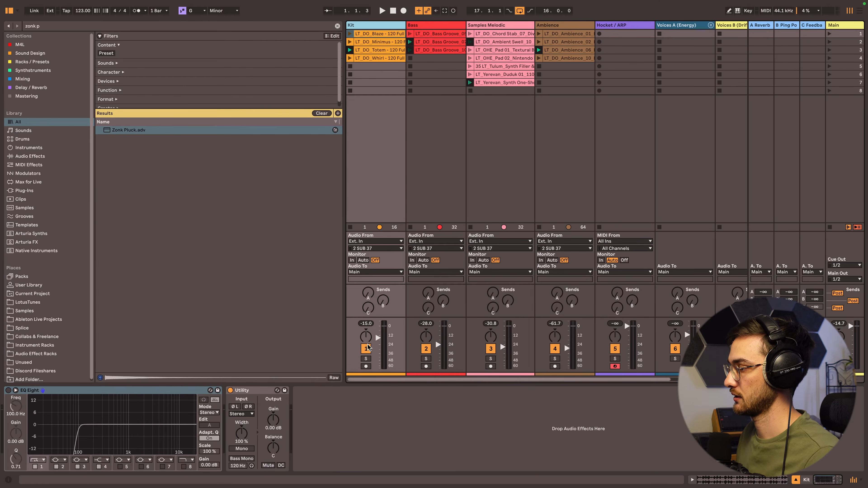
left_click(367, 359)
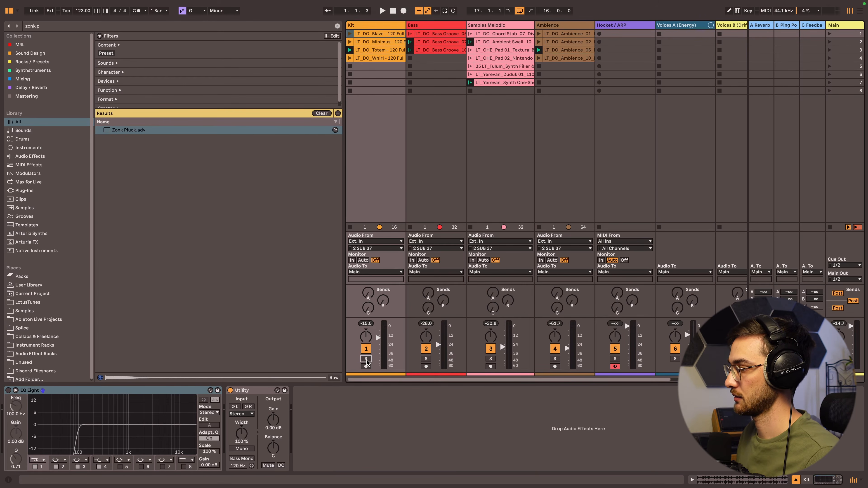
left_click(350, 34)
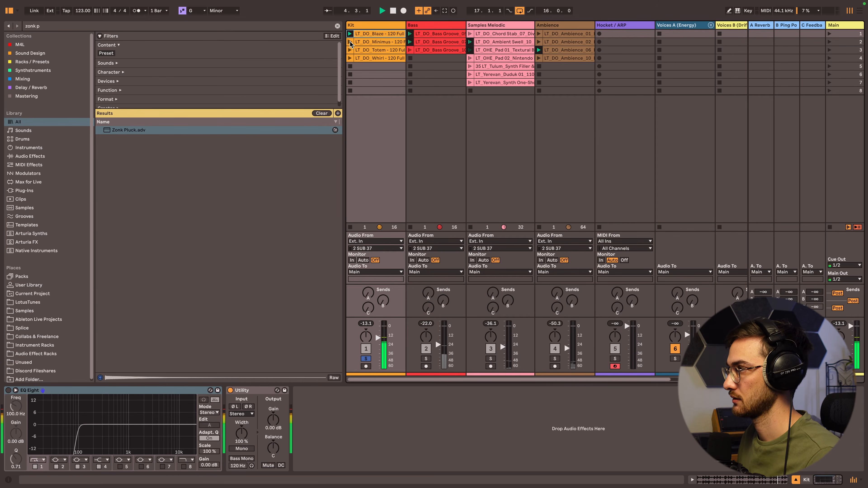
left_click(351, 42)
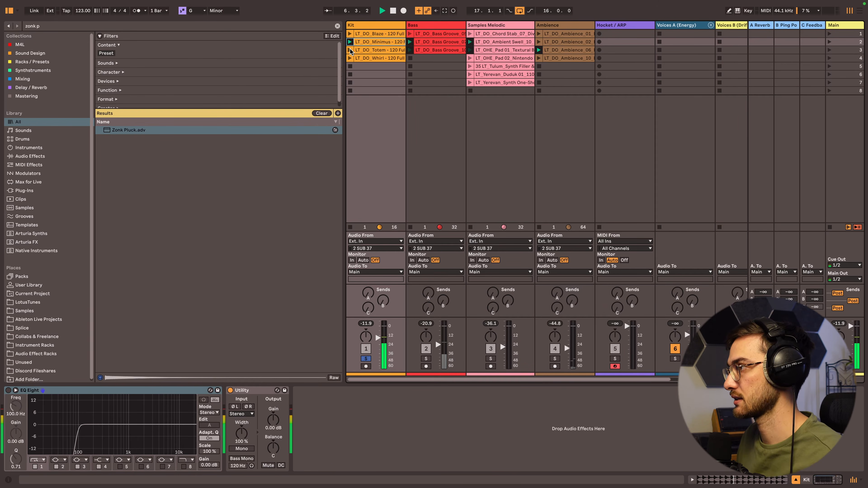
left_click(350, 50)
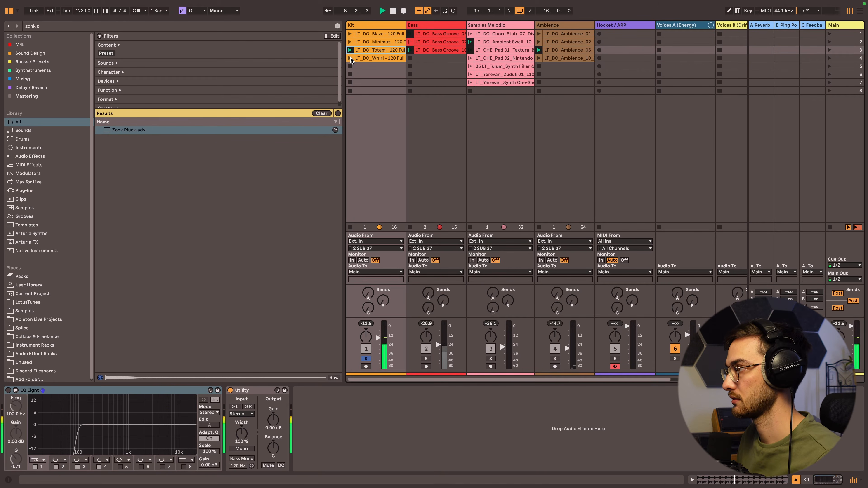
left_click(349, 58)
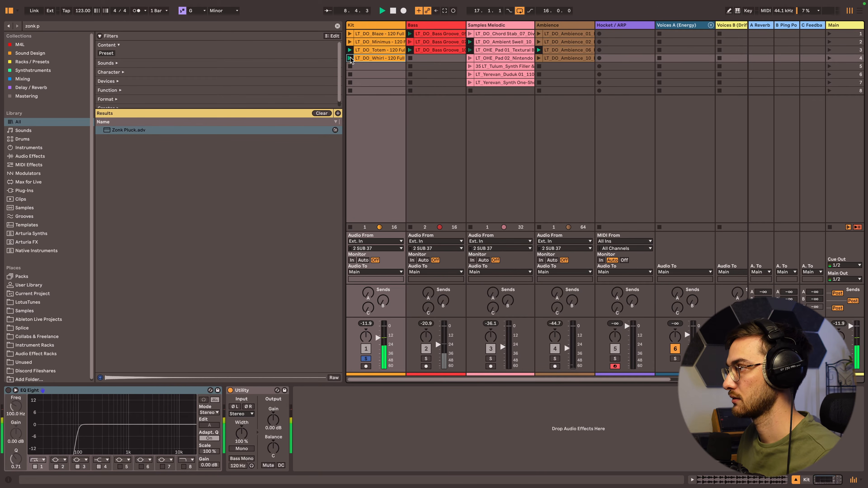
left_click(365, 66)
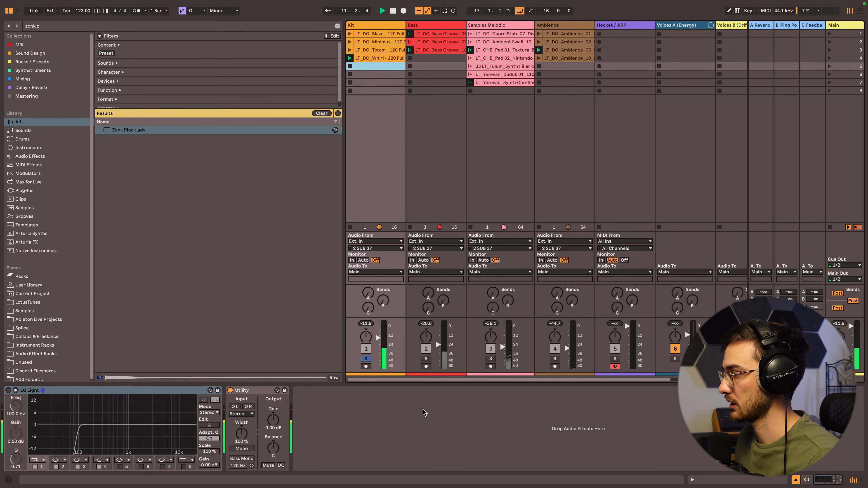
Solo the Bass track and open its Bass Groove 07 and Bass Groove 10 clips for inspection
left_click(448, 155)
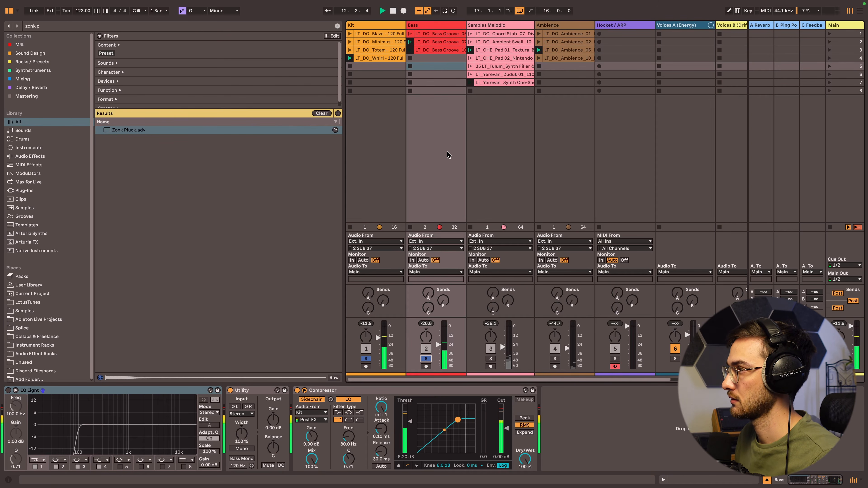
double_click(429, 36)
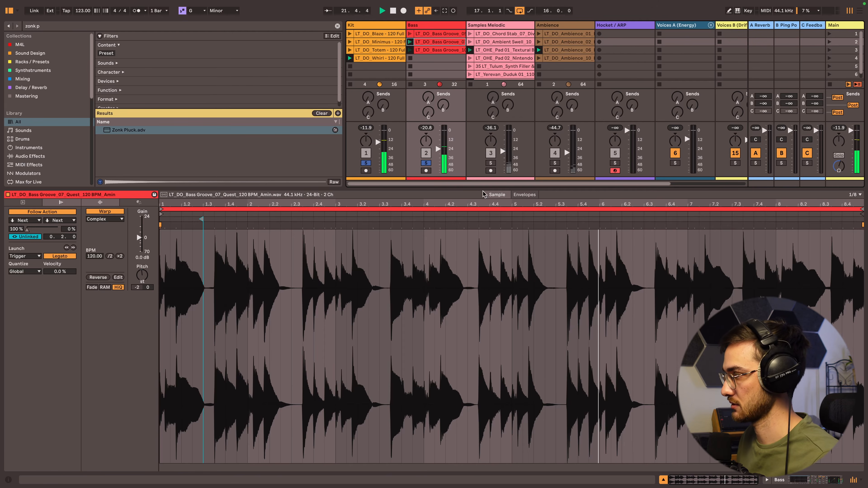
left_click(429, 53)
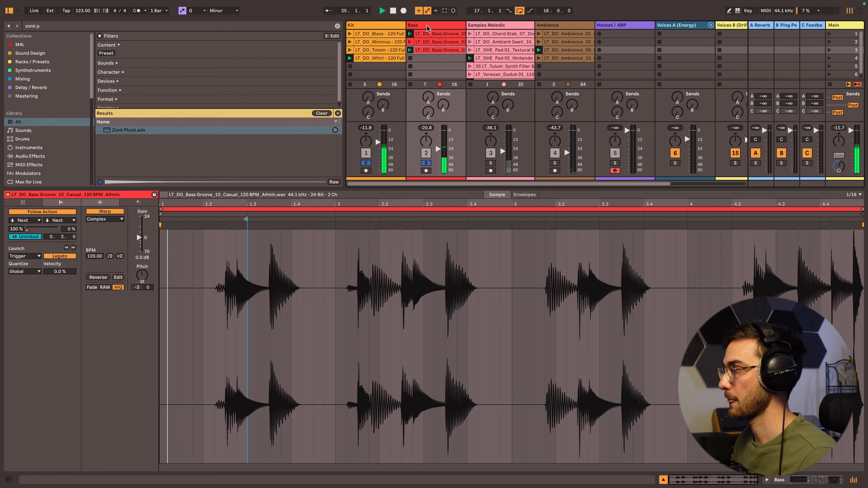
left_click(432, 28)
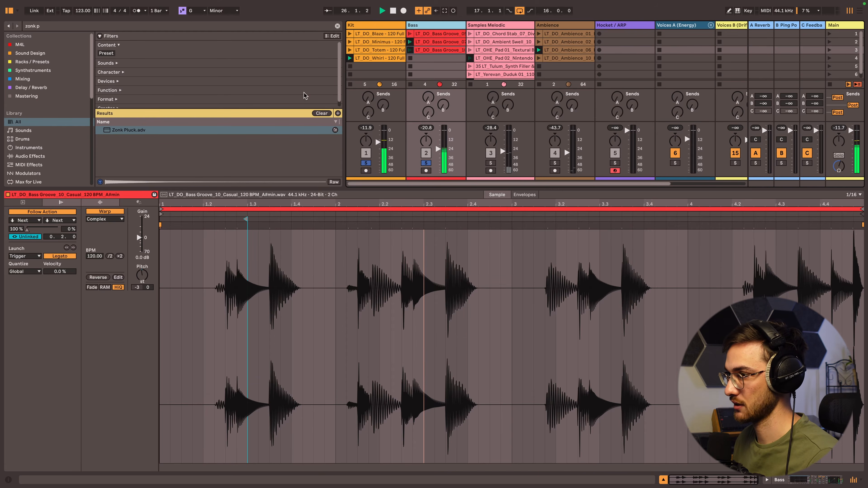
Review the Bass Groove 10 clip's loop settings along with its follow action and launch settings
left_click(58, 203)
left_click(23, 203)
left_click(57, 203)
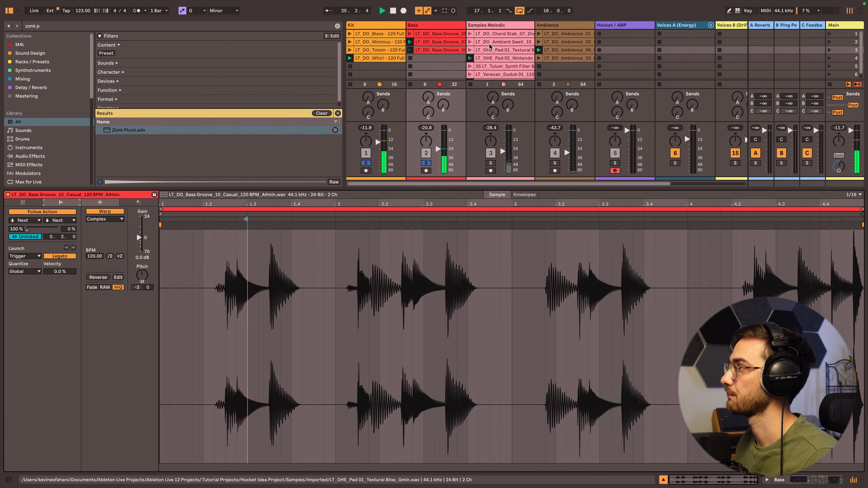
Solo the Samples Melodic track and open its Pad 02 Nintendo Memories clip
left_click(489, 27)
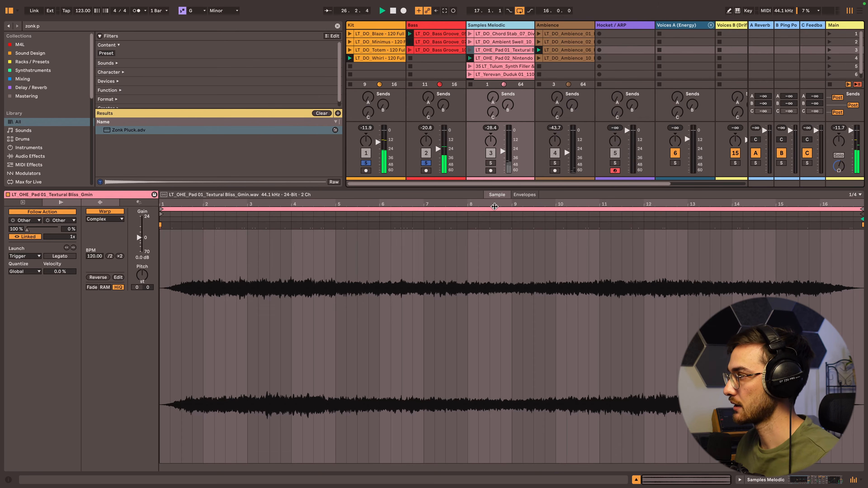
left_click(491, 163)
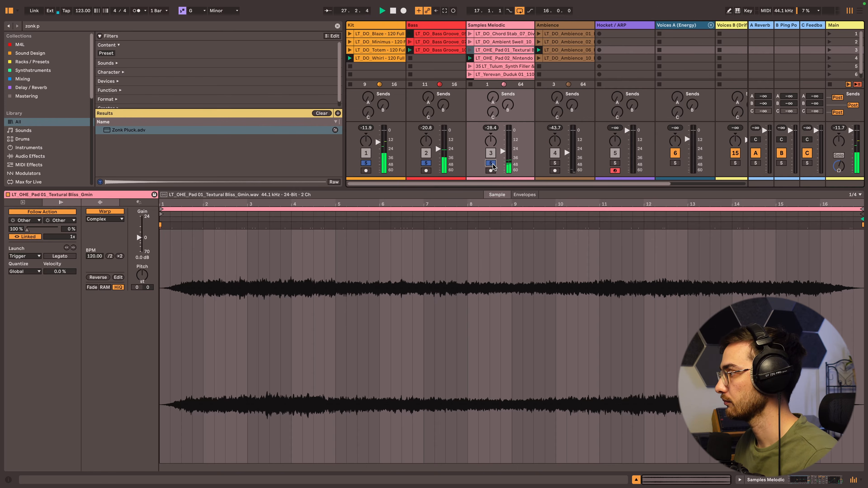
left_click(489, 59)
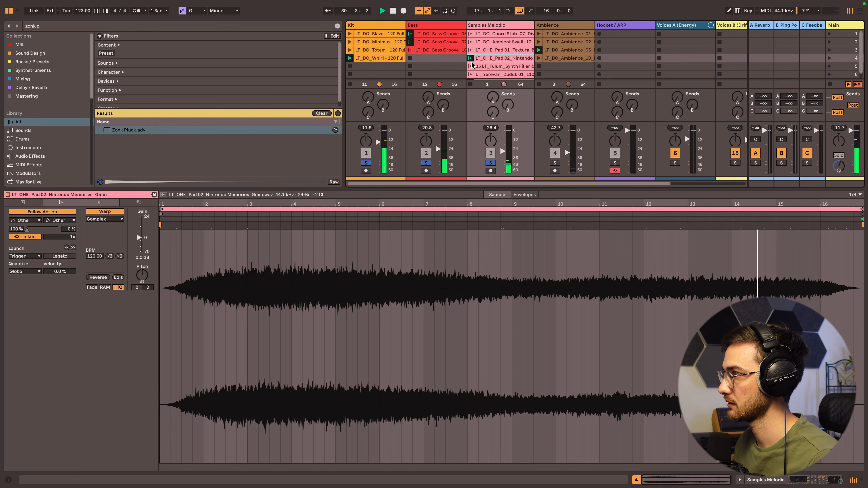
left_click(491, 28)
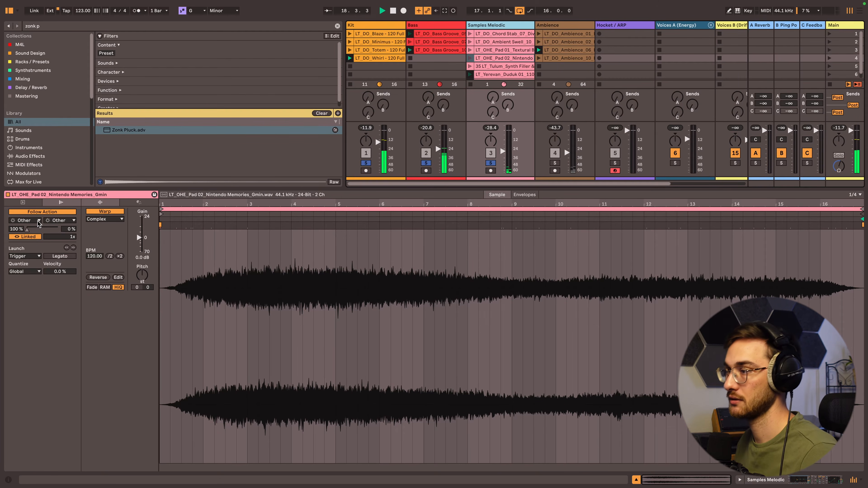
Open the Yerevan Synth One-Shot clip and compare its loop length with its follow action settings
scroll(492, 78, "down", 2)
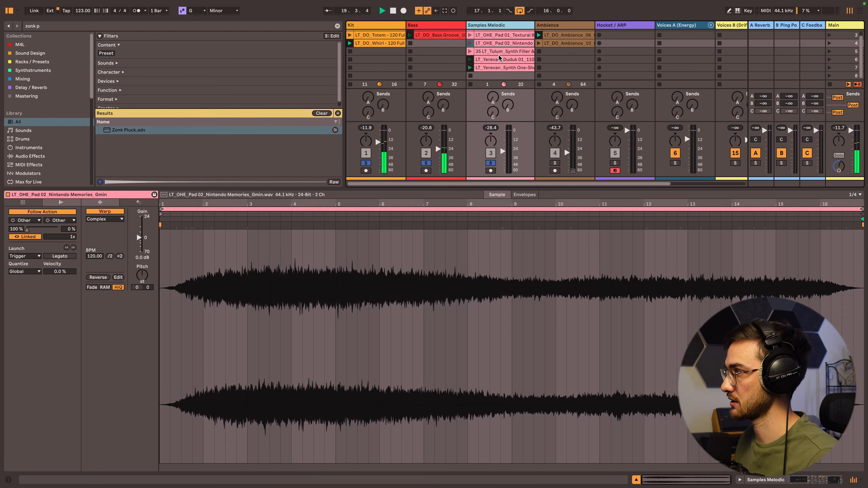
left_click(501, 59)
left_click(501, 67)
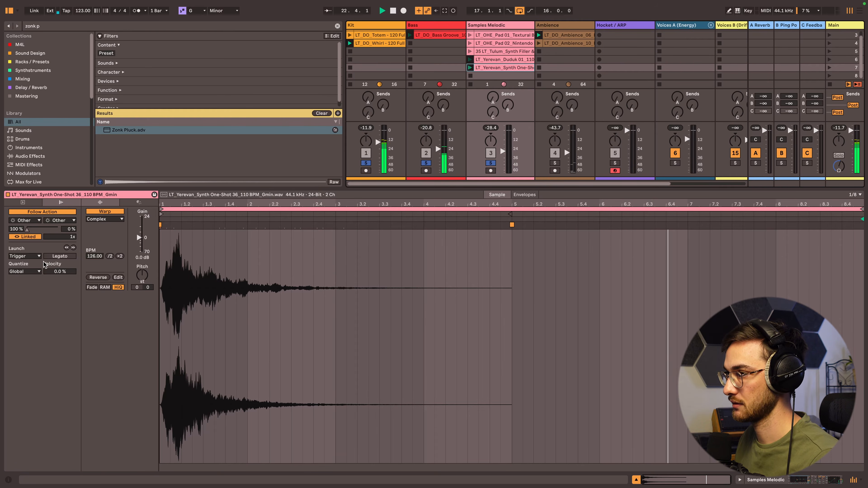
left_click(23, 202)
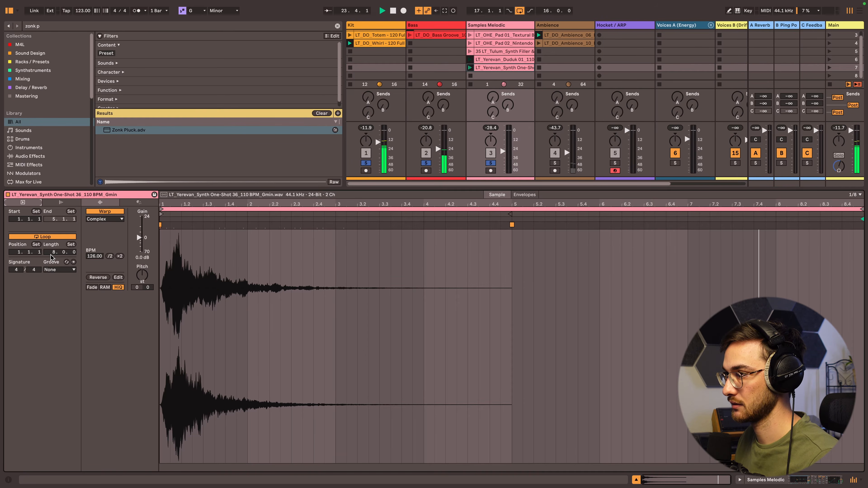
left_click(60, 202)
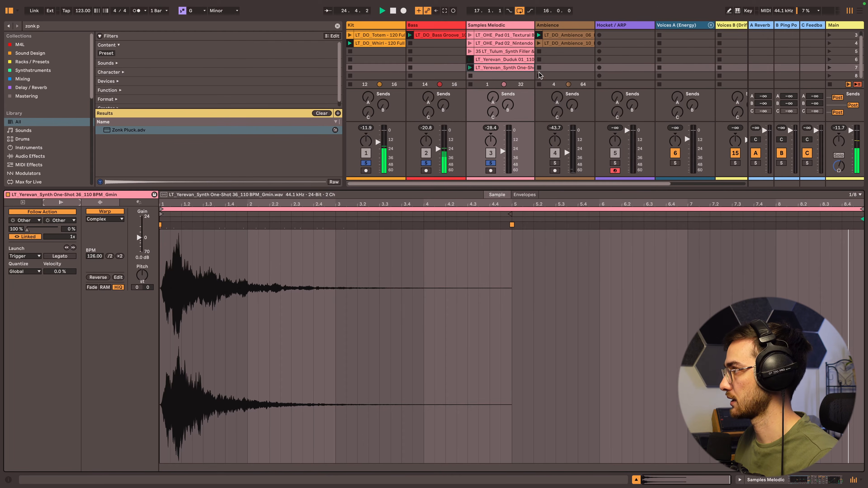
Return from the clip editor to the Samples Melodic device chain and restart playback from the beginning
scroll(496, 72, "up", 2)
scroll(496, 73, "down", 1)
left_click(491, 70)
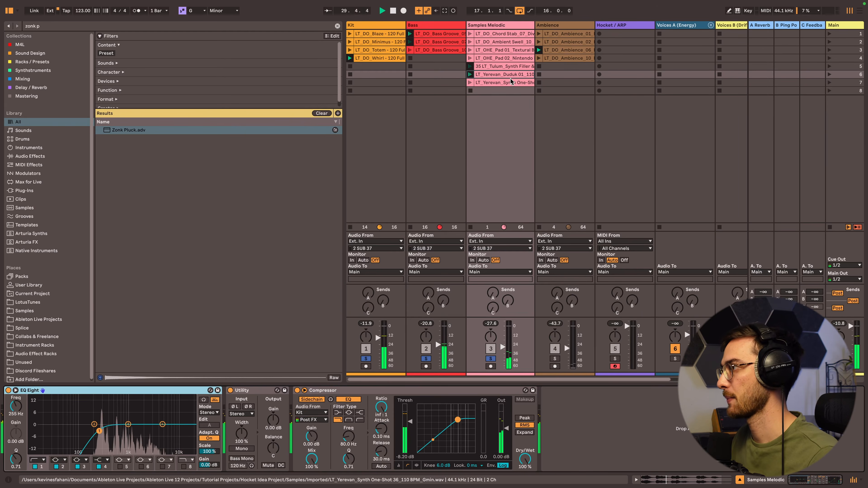
key("space")
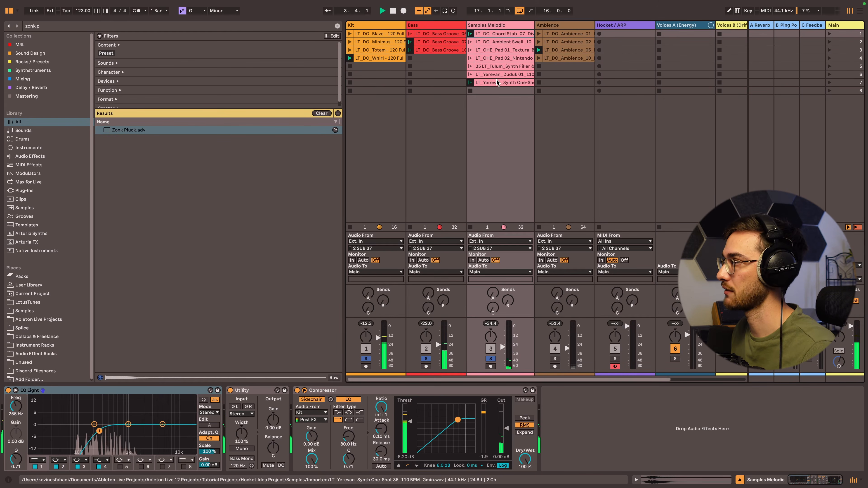
Try transposing all Bass and Samples Melodic clips together down 3 semitones, then restore their pitch
left_click(439, 33)
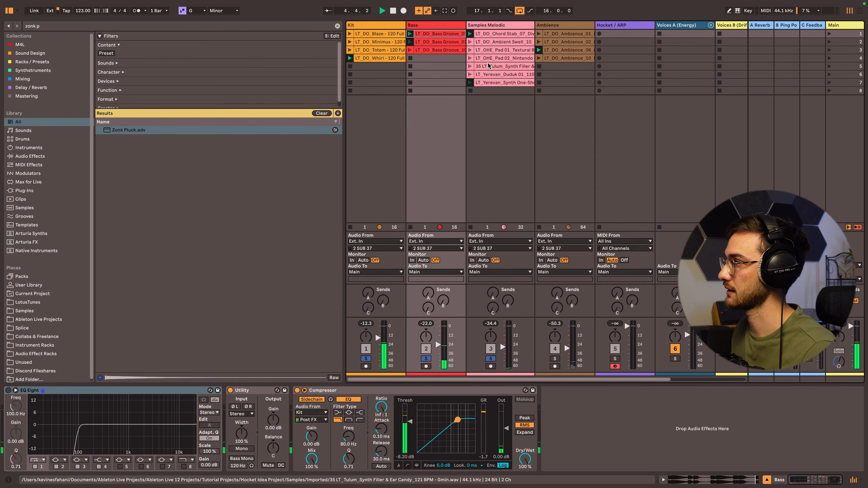
left_click(502, 82, "shift")
key("shift+Tab")
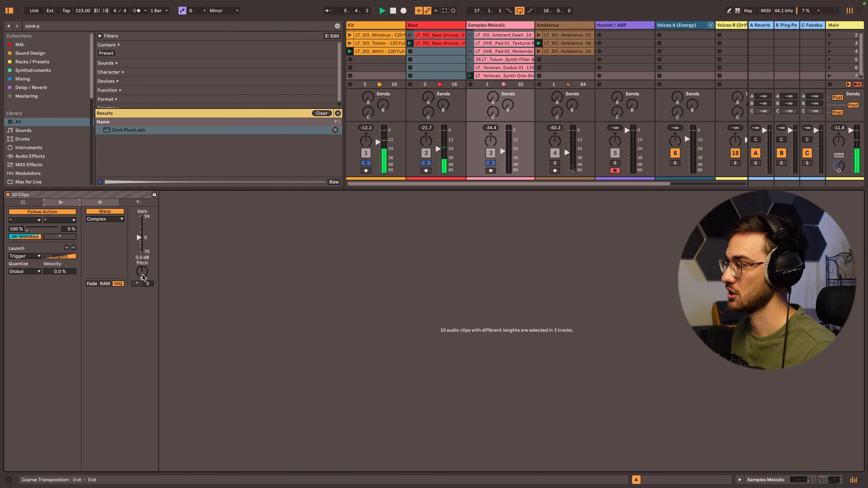
scroll(138, 277, "down", 2)
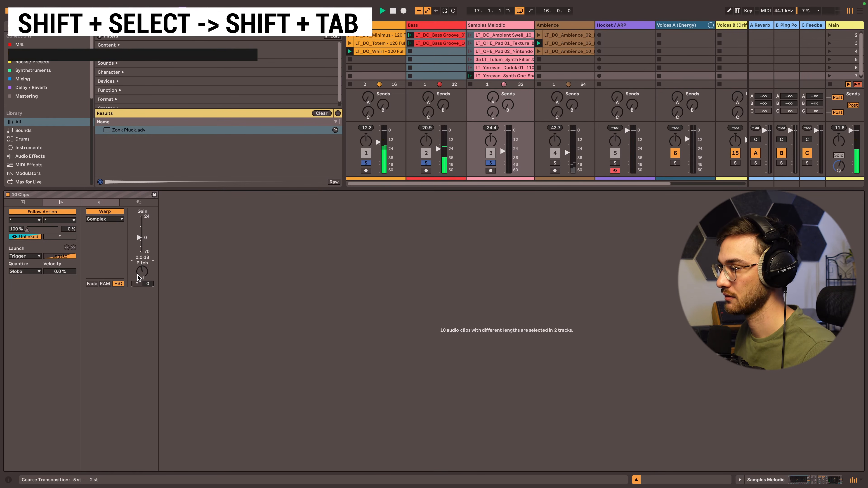
scroll(138, 277, "down", 1)
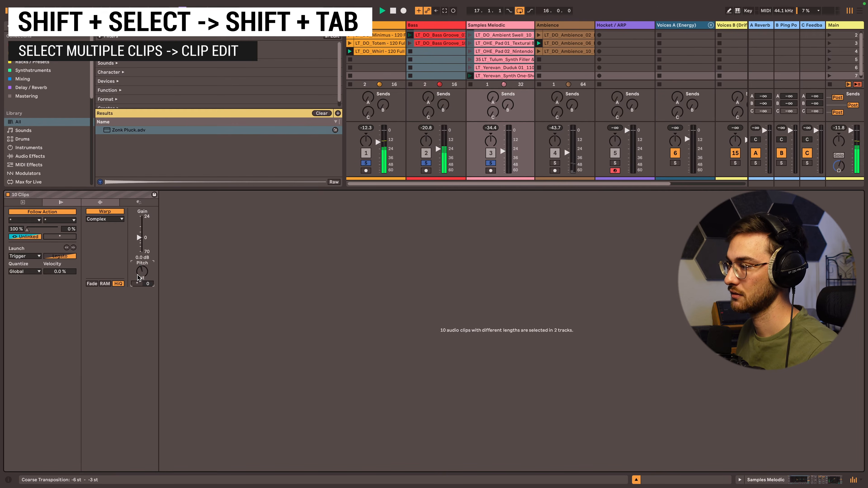
scroll(138, 277, "up", 3)
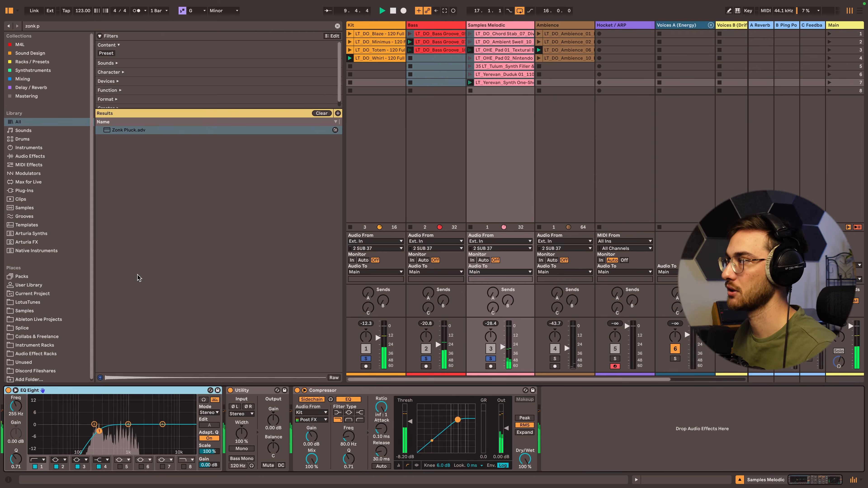
Solo the Ambience track and raise its volume to about -25 dB
left_click(563, 58)
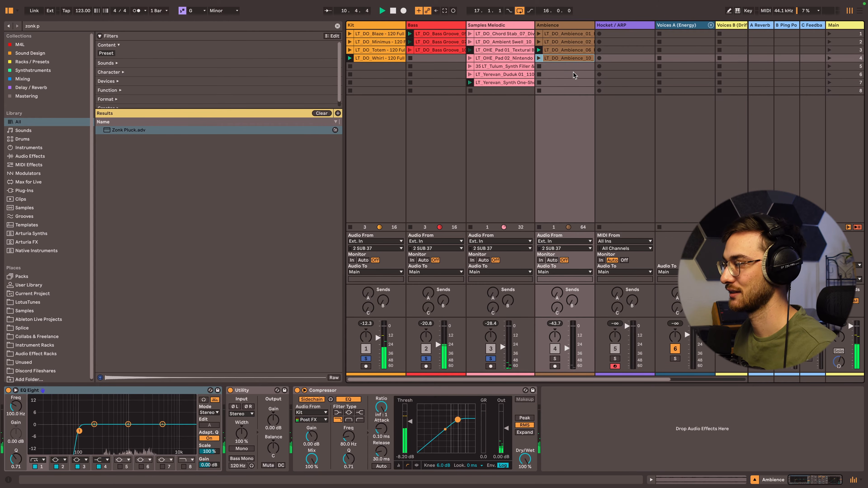
left_click(555, 359)
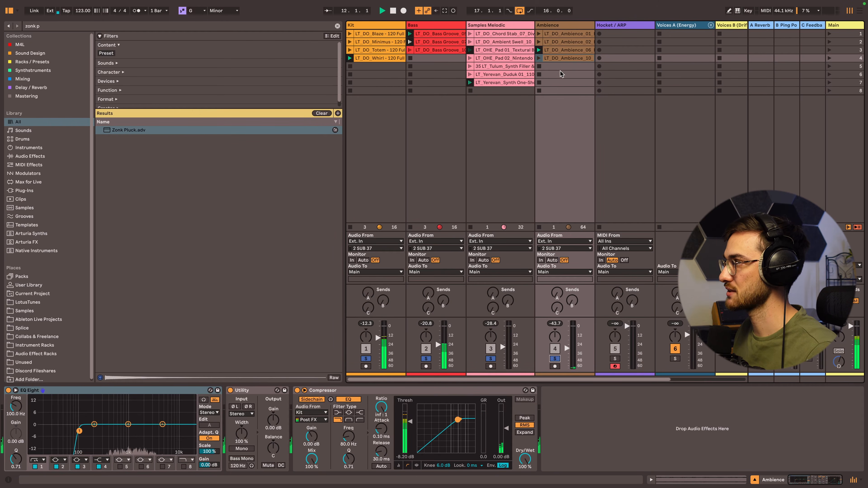
left_click_drag(567, 348, 567, 344)
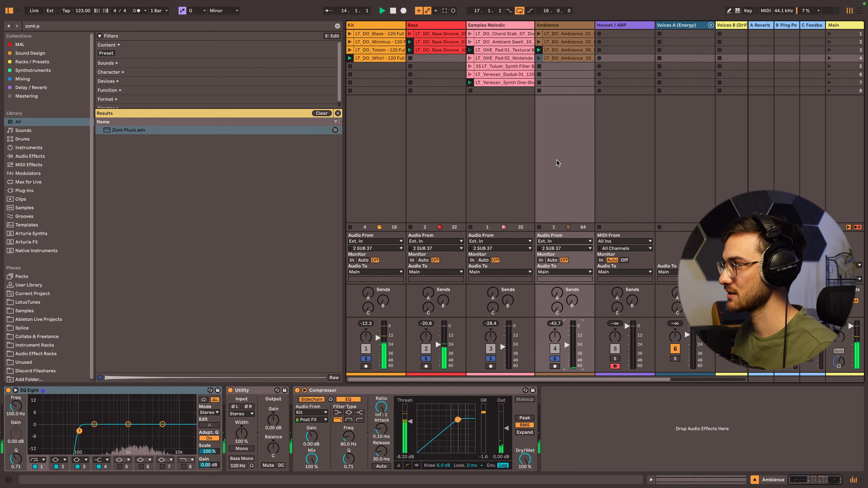
Launch the Ambience_06 clip followed by the Ambience_02 clip on the Ambience track
scroll(556, 161, "right", 2)
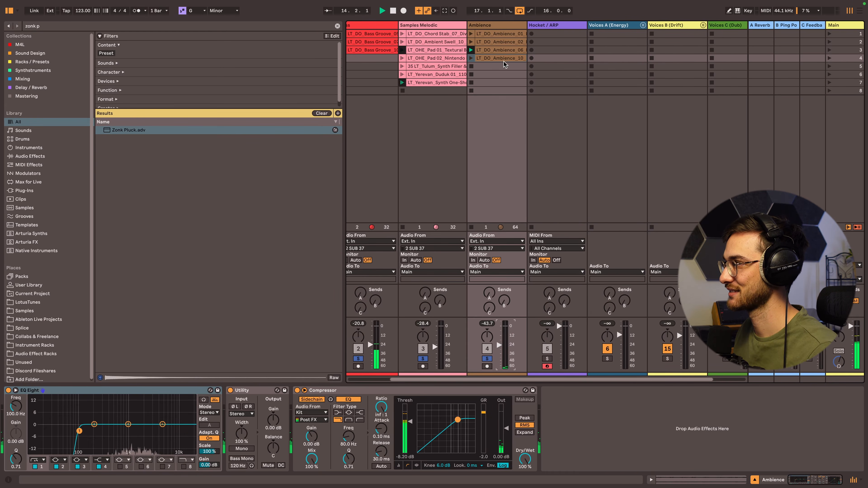
left_click(471, 50)
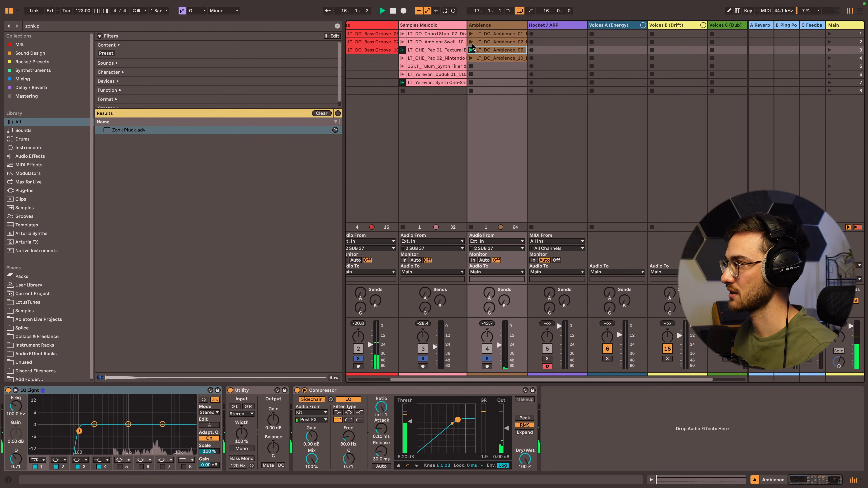
left_click(471, 42)
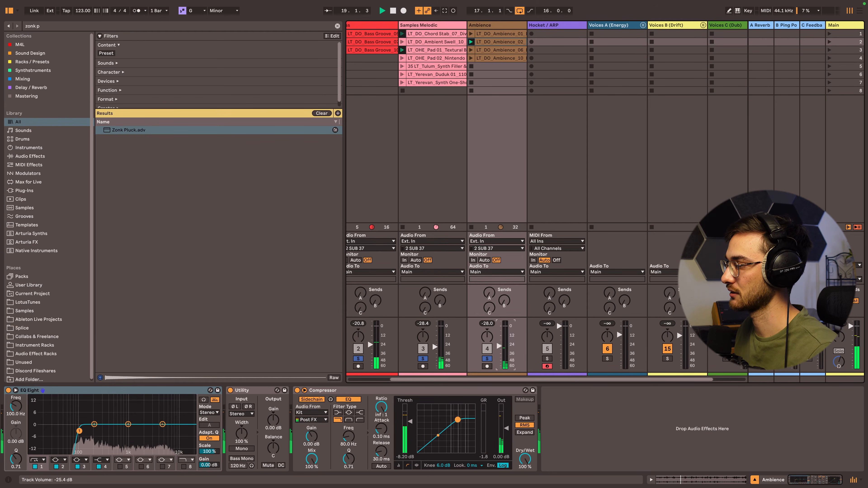
Open the Hocket / ARP track's device chain and examine its Arpeggiator and Hocket 2 devices
scroll(546, 206, "right", 3)
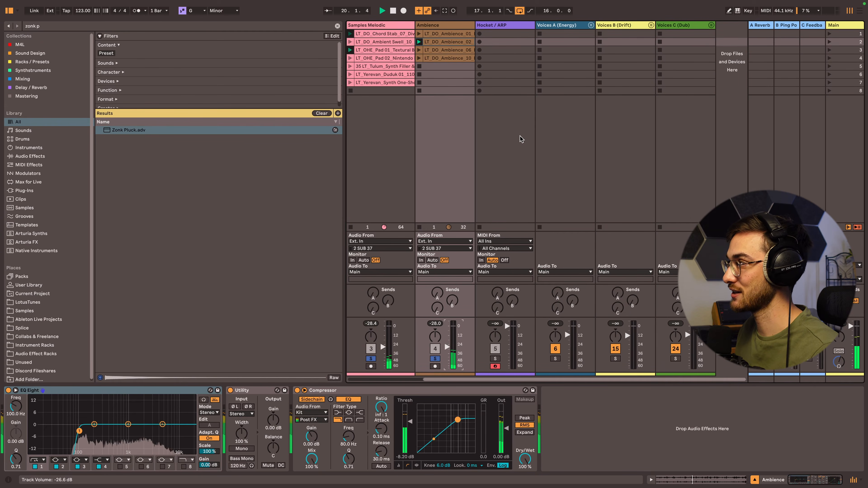
left_click(501, 27)
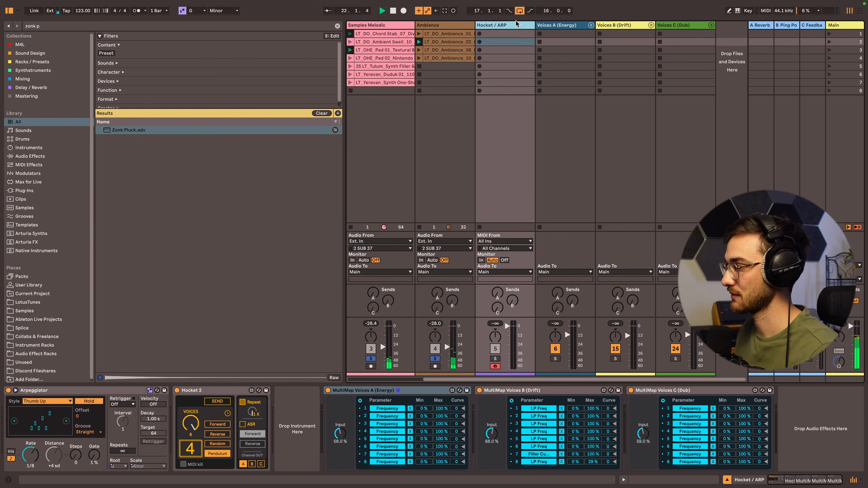
left_click(77, 392)
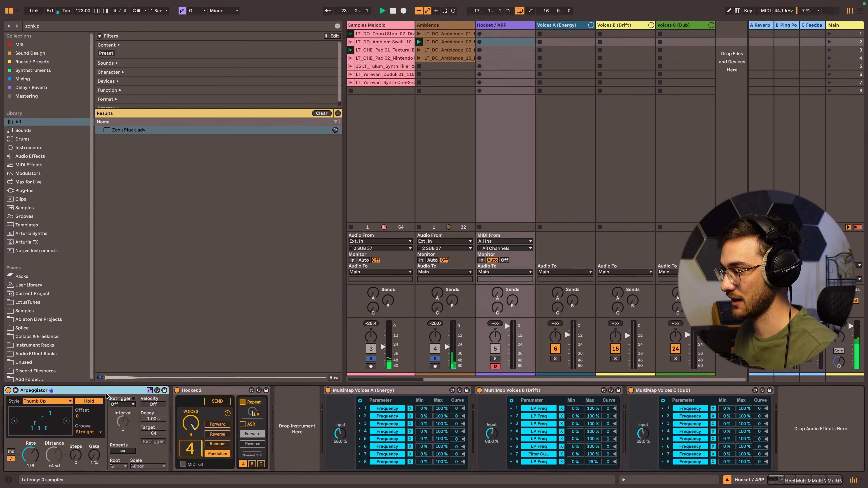
left_click(150, 391)
left_click(149, 392)
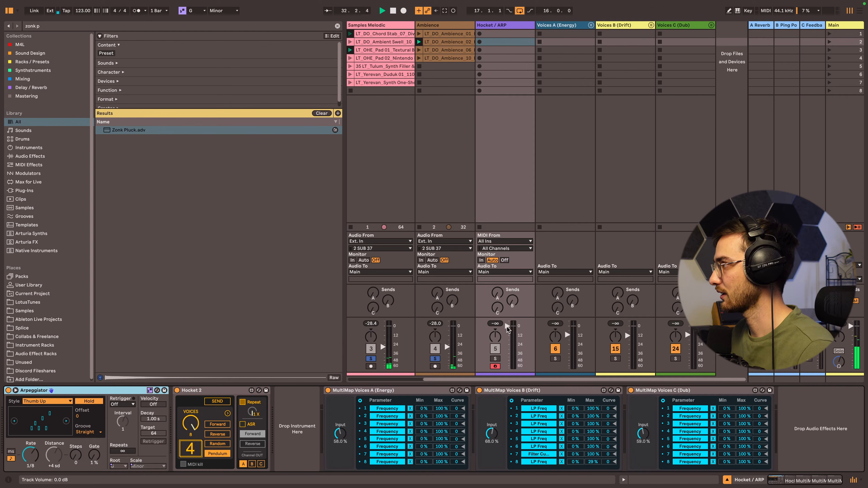
left_click(200, 390)
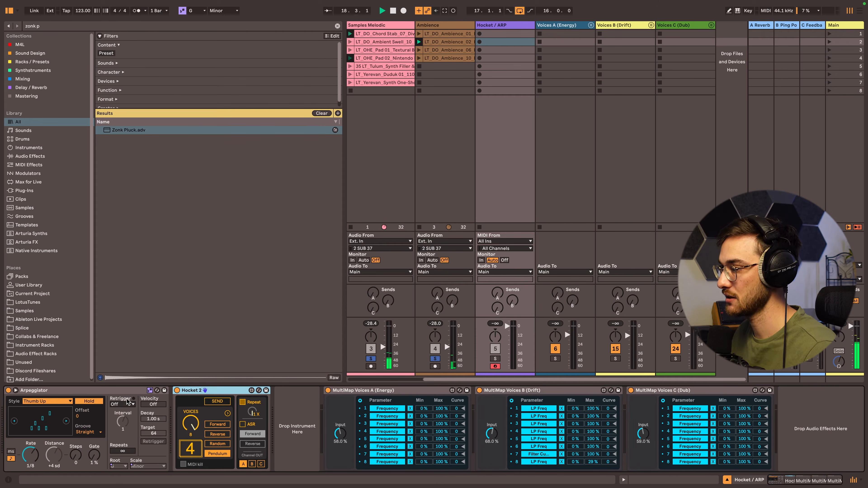
left_click(115, 391)
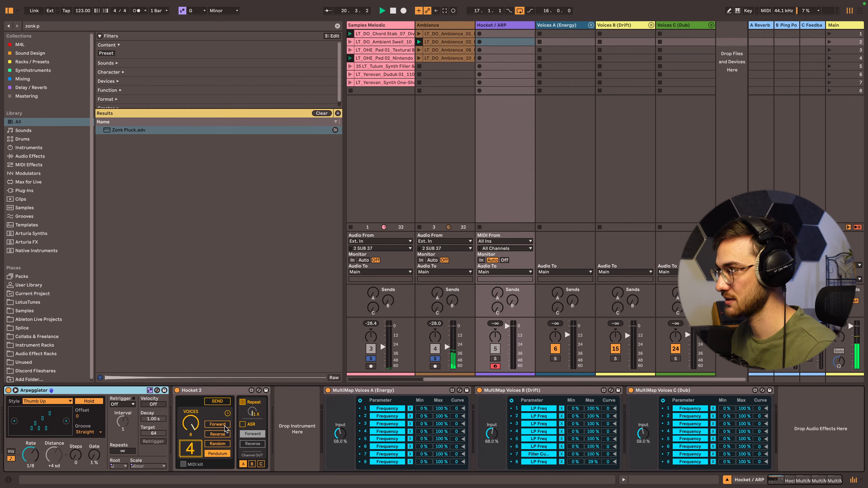
Unfold the Voices A (Energy) group to show its individual voice tracks
left_click(559, 28)
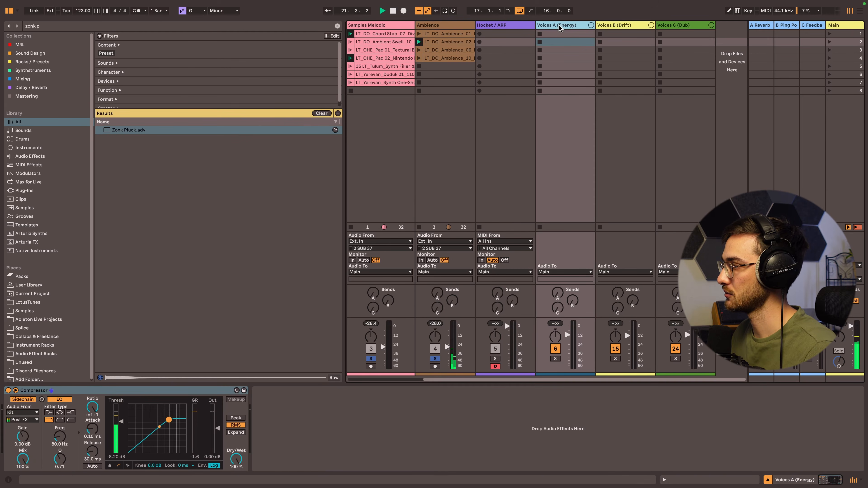
left_click(591, 25)
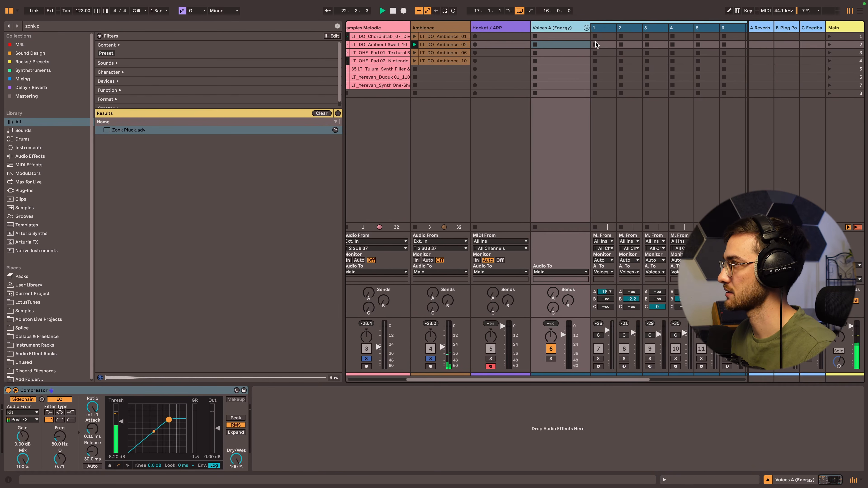
scroll(553, 38, "right", 3)
scroll(526, 44, "right", 2)
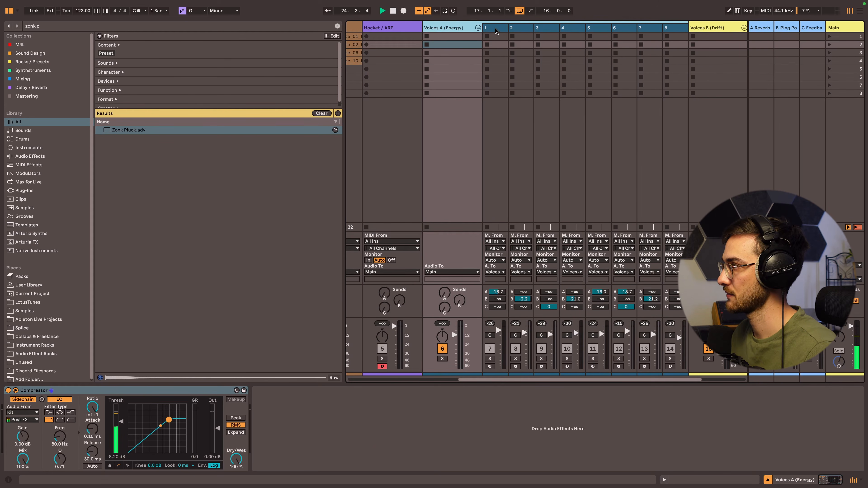
Go through the device chains of voice tracks 1 to 8 in the Voices A (Energy) group
left_click(496, 31)
left_click(520, 30)
left_click(546, 30)
left_click(571, 30)
left_click(596, 31)
left_click(624, 31)
left_click(645, 30)
left_click(670, 30)
Examine the Hocket 2 and Diva devices on voice track 1, followed by the chains of tracks 2 to 5
left_click(496, 30)
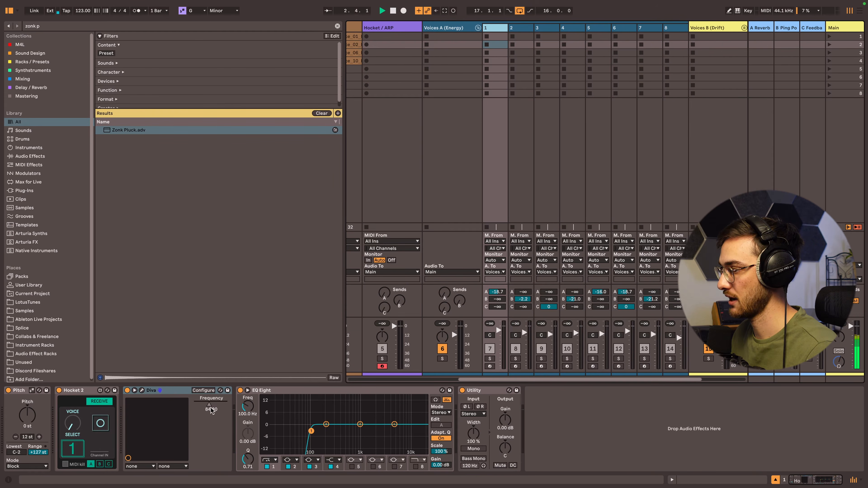
left_click(523, 29)
left_click(548, 28)
left_click(577, 30)
left_click(604, 30)
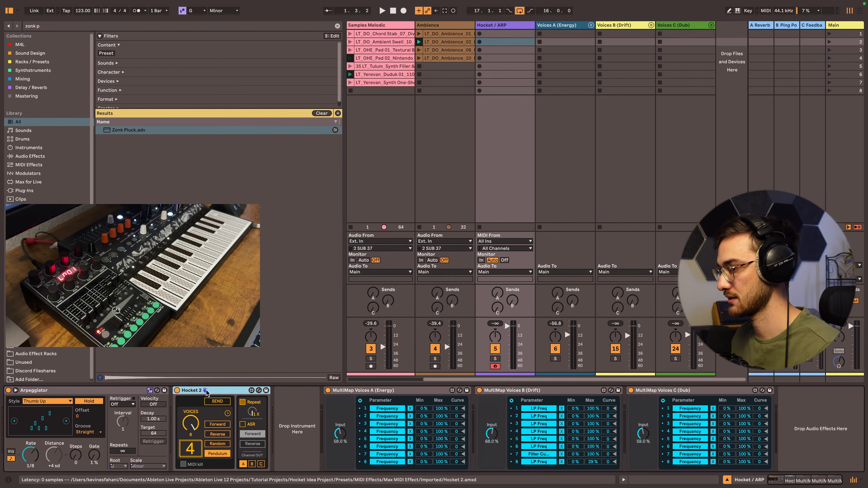
Examine the three MultiMap devices for Voices A, B and C and the Hocket 2 device on the Hocket / ARP track
left_click(405, 391)
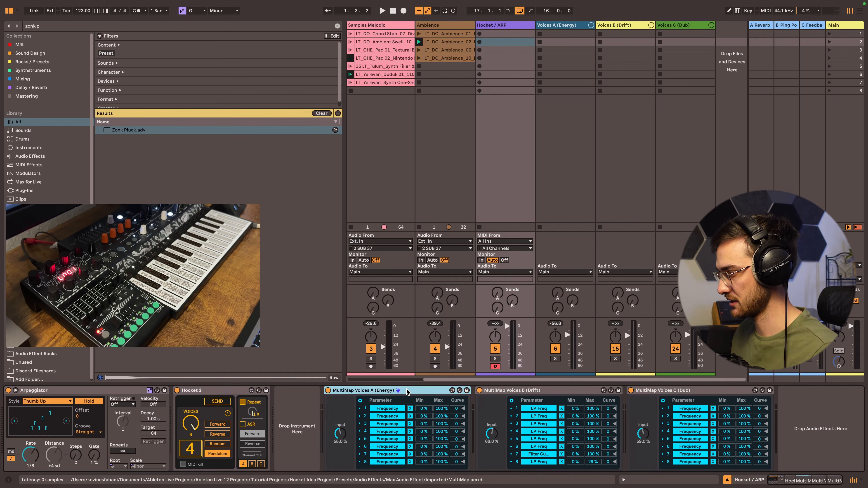
left_click(521, 393)
left_click(675, 393)
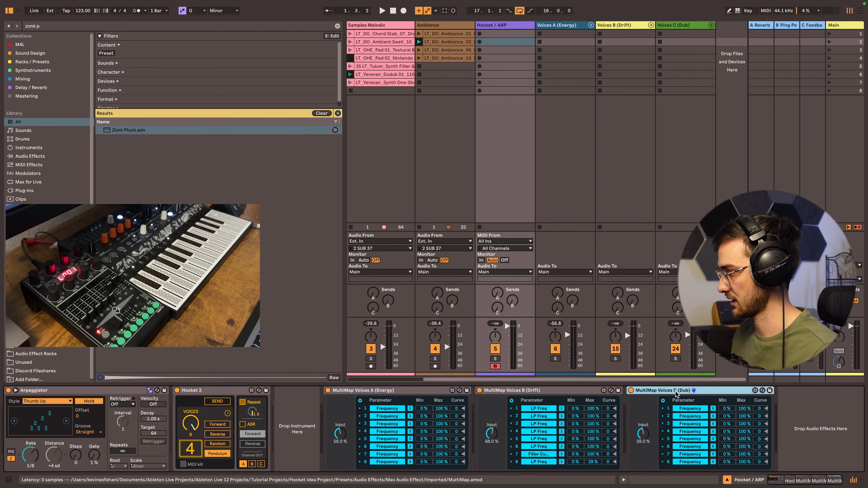
left_click(395, 391)
left_click(226, 392)
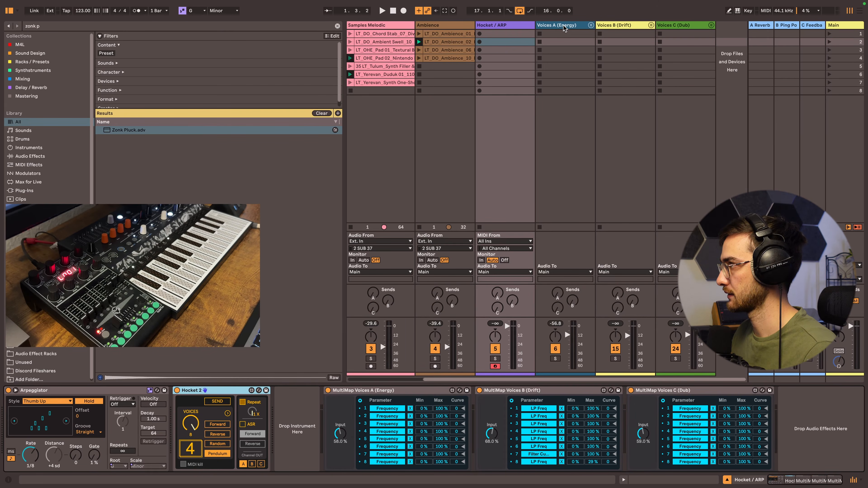
Unfold the Voices A (Energy) group again and browse the device chains across its voice tracks
left_click(590, 25)
left_click(604, 28)
scroll(605, 34, "right", 2)
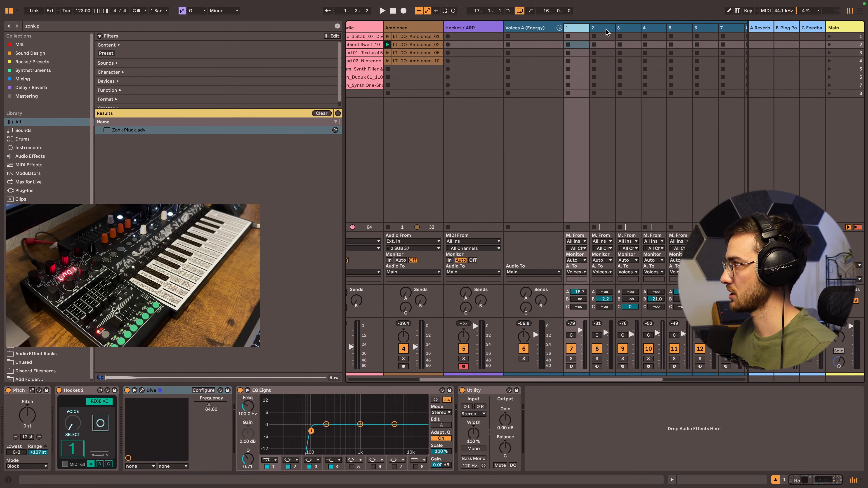
left_click(606, 29)
left_click(630, 29)
left_click(669, 29)
scroll(711, 34, "right", 1)
left_click(725, 28)
Try toggling the Hocket 2 mode on voice track 1 of Voices A, ending on Receive
left_click(546, 28)
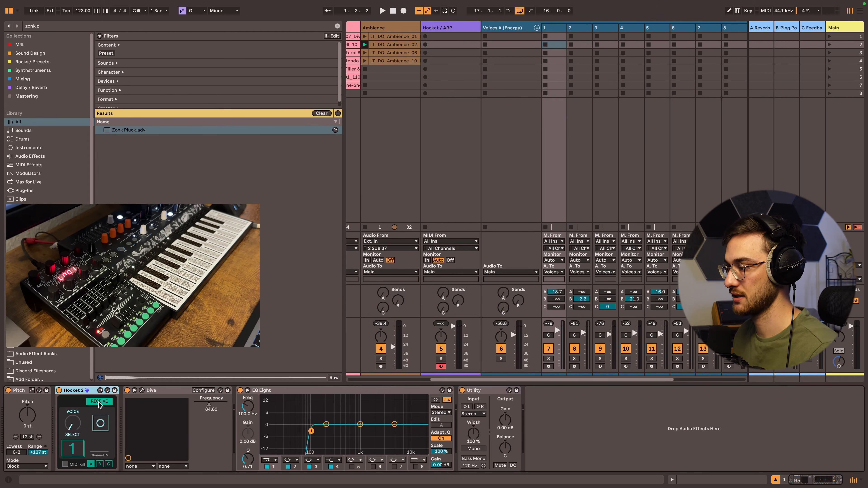
left_click(99, 401)
left_click(100, 401)
left_click(102, 403)
left_click(102, 404)
left_click(102, 403)
left_click(102, 403)
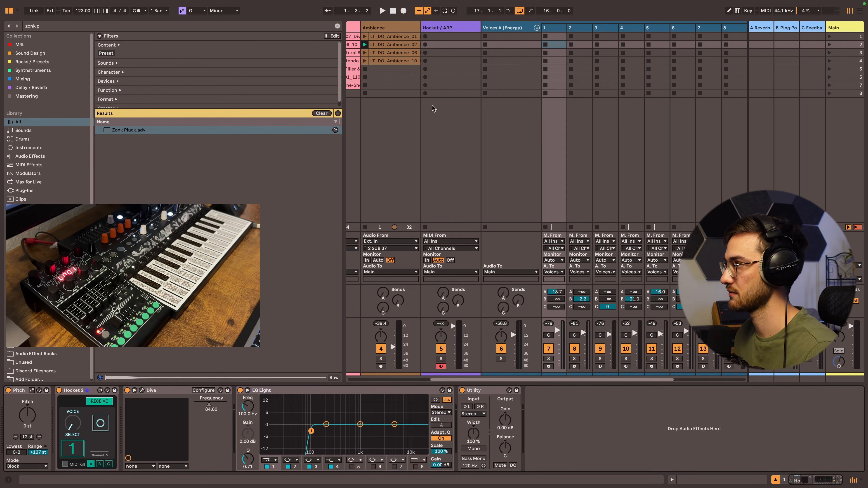
Compare the Hocket 2 voice numbers on voice tracks 1, 2, 3 and 8 of the Voices A group
left_click(590, 30)
left_click(603, 31)
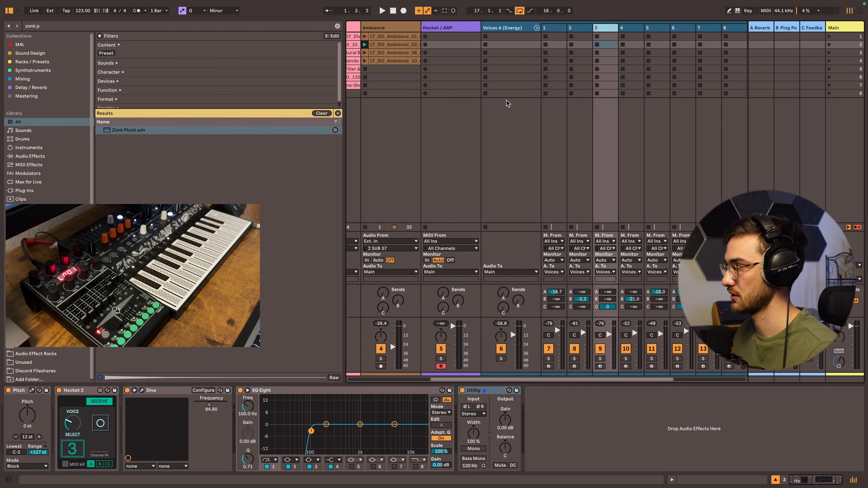
left_click(555, 29)
left_click(576, 30)
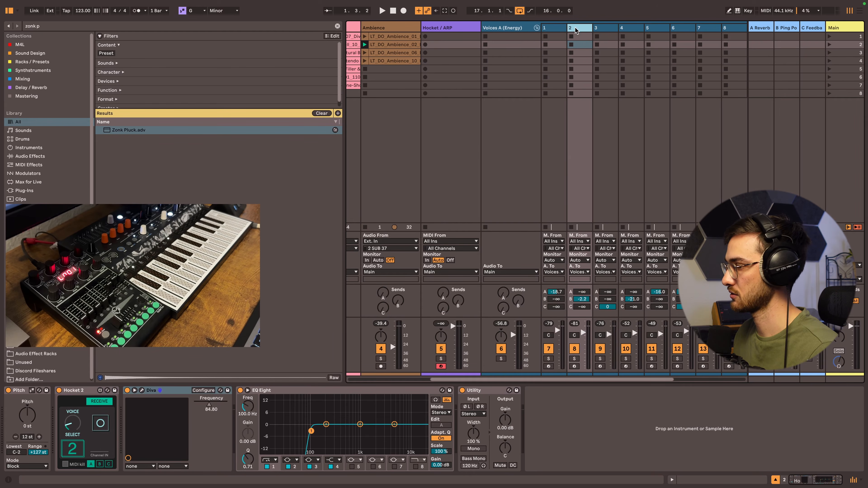
left_click(595, 43)
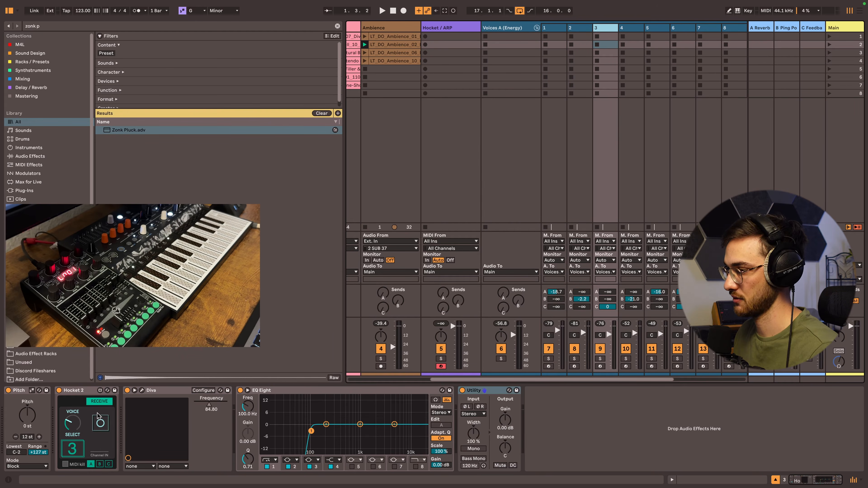
left_click(724, 44)
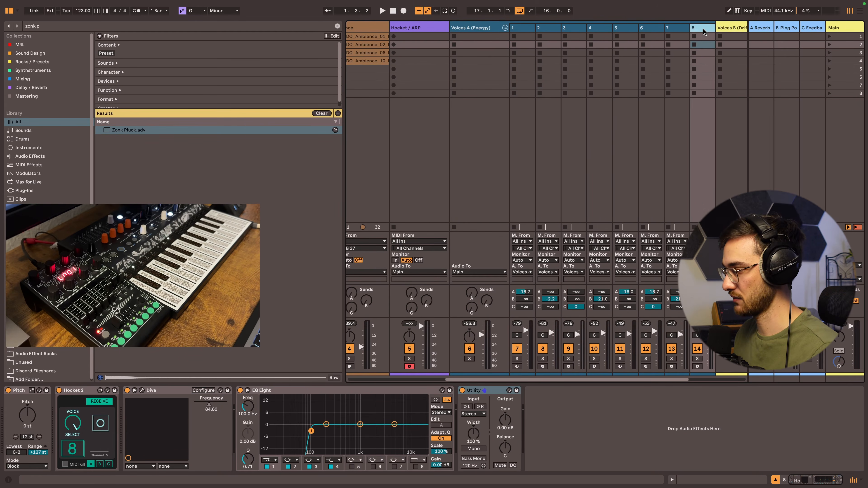
Return to the Hocket / ARP track and examine the voice count and output channel of its Hocket 2 device
scroll(583, 99, "left", 3)
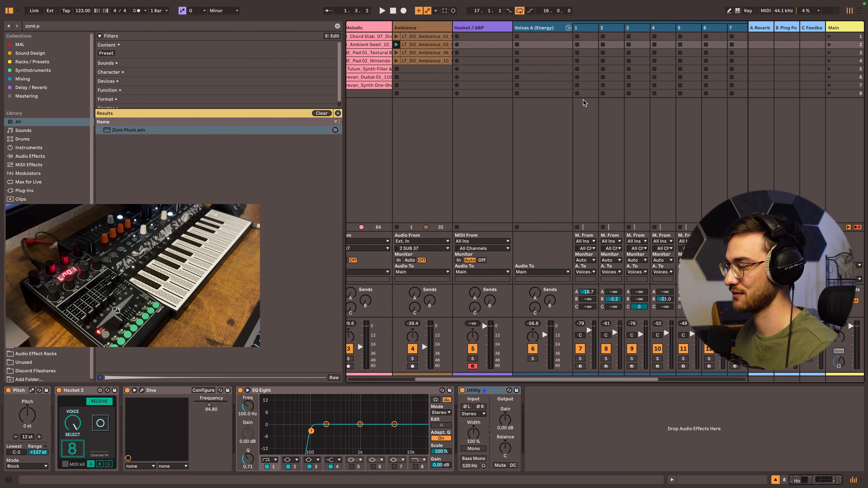
left_click(491, 27)
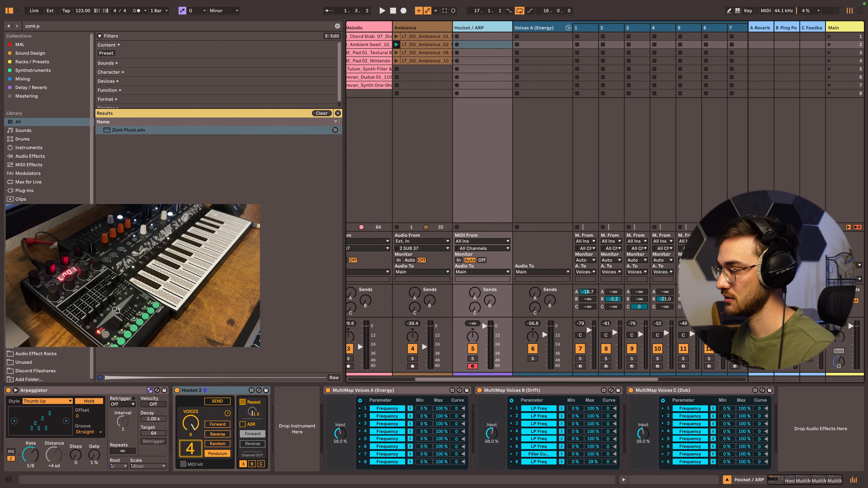
left_click(190, 426)
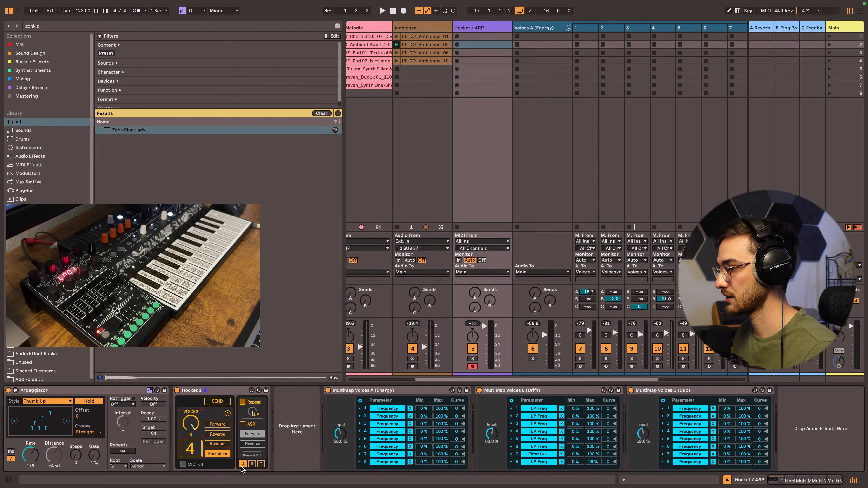
Check the Hocket 2 input channel on voice tracks 1 to 3 of the Voices A (Energy) group
left_click(540, 28)
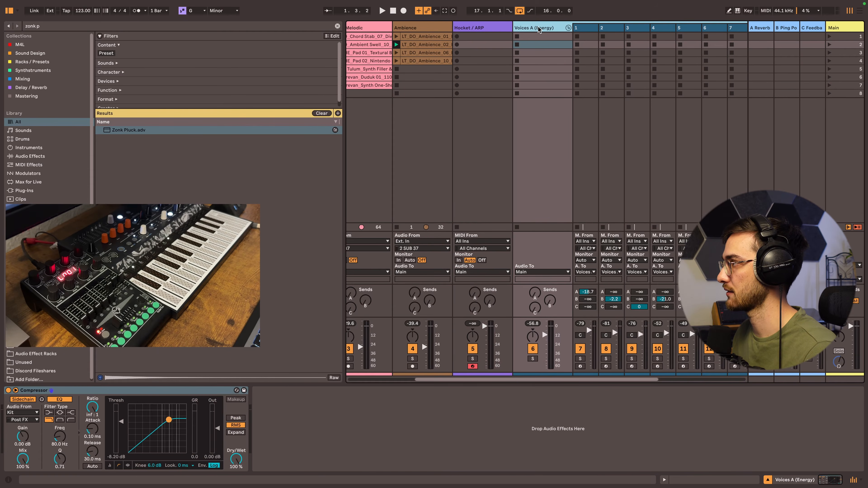
left_click(583, 28)
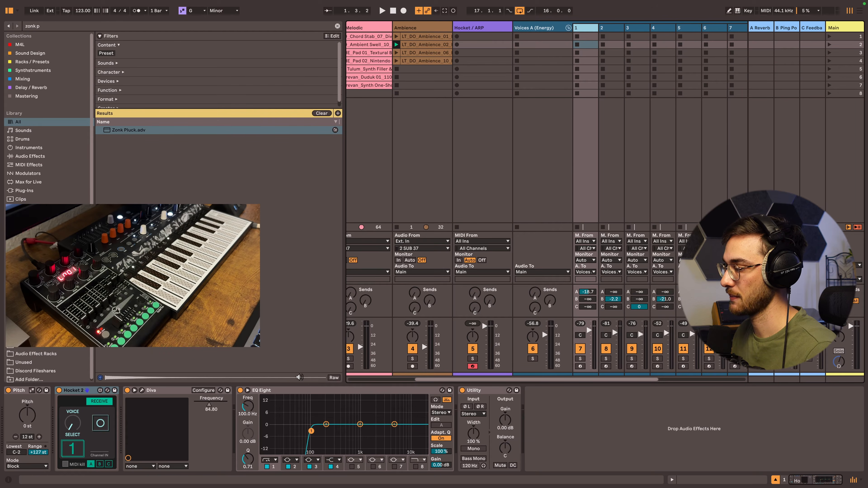
key("Right")
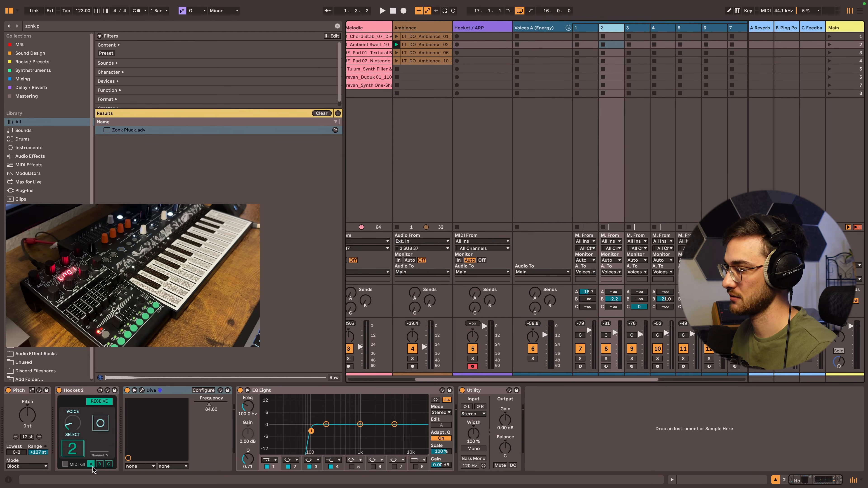
left_click(642, 28)
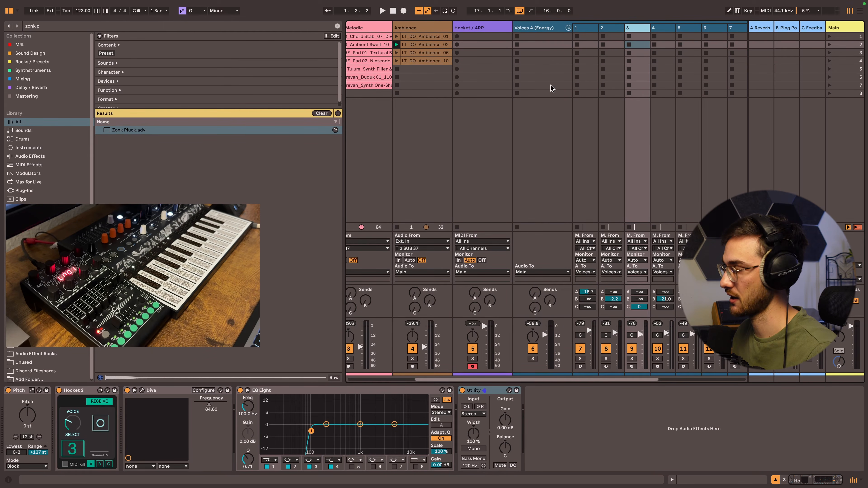
Fold the Voices A (Energy) group and unfold the Voices B (Drift) group
left_click(568, 28)
left_click(610, 28)
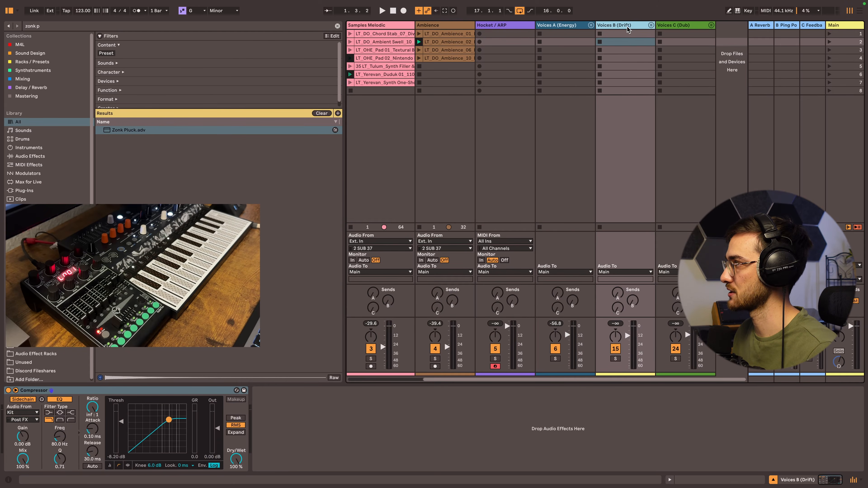
left_click(650, 25)
Go through voice tracks 1 to 5 of Voices B (Drift), examining their Drift presets and Hocket 2 input channel
left_click(628, 31)
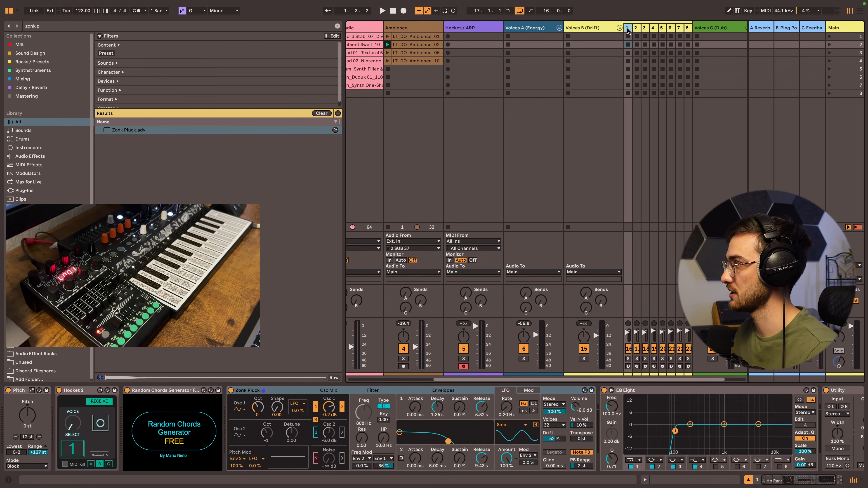
left_click(636, 27)
left_click(645, 27)
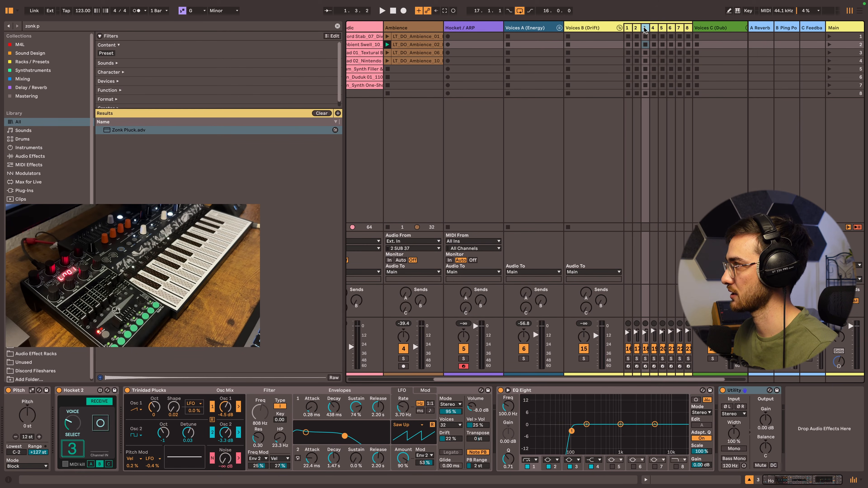
left_click(653, 27)
left_click(661, 27)
left_click(653, 28)
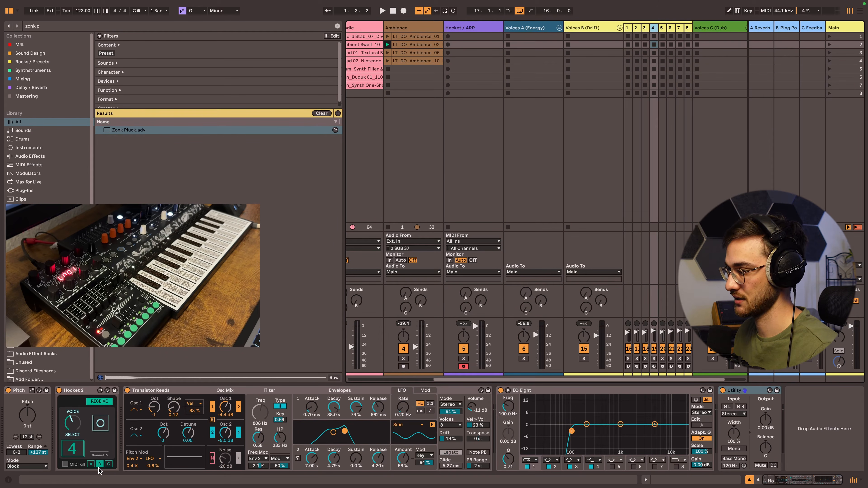
Fold the Voices B (Drift) group, go back to the Hocket / ARP track and start playback
left_click(619, 28)
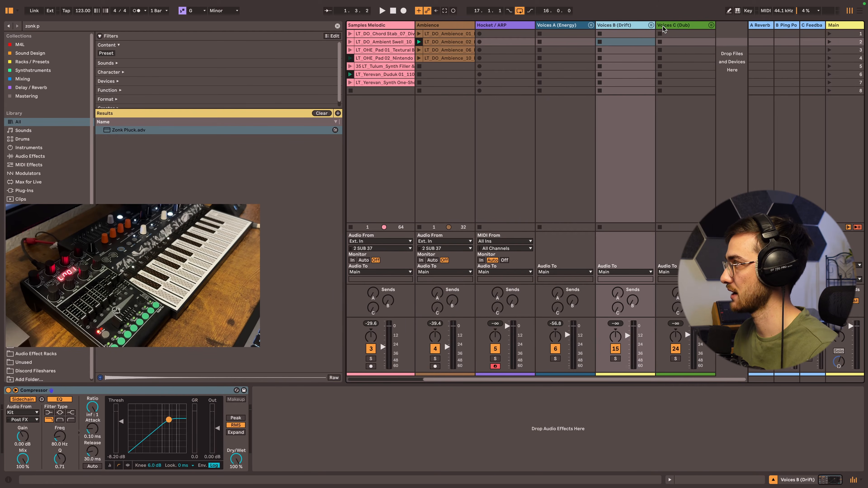
left_click(676, 28)
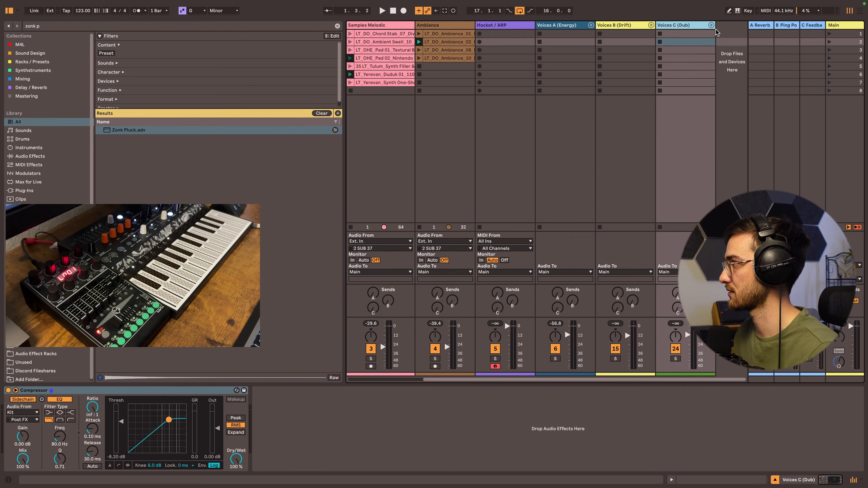
left_click(522, 27)
key("space")
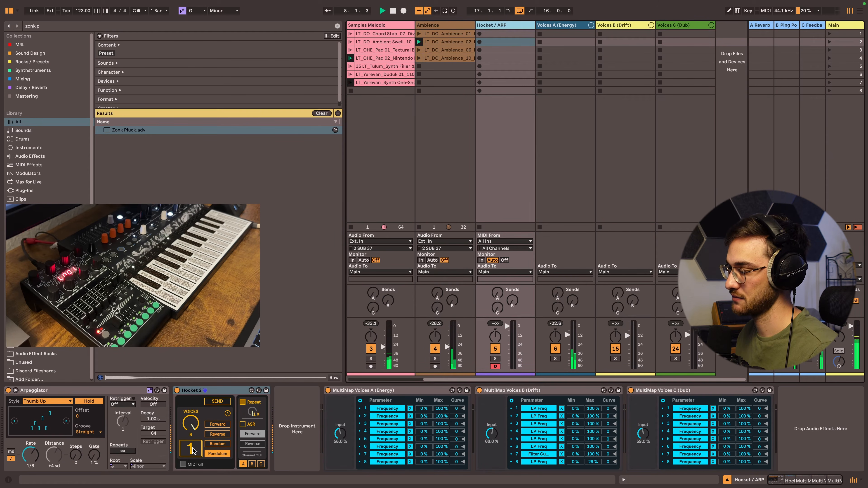
Unfold the Voices A (Energy) group and watch its eight voice tracks during playback
left_click(590, 25)
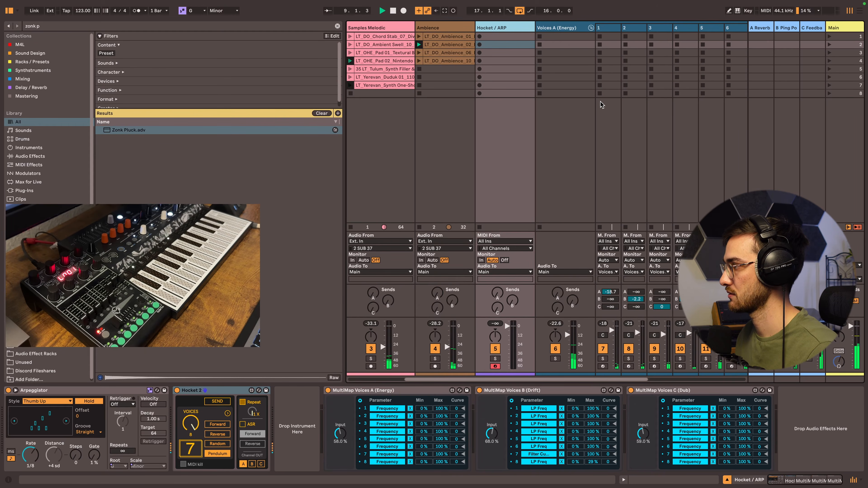
scroll(604, 137, "right", 5)
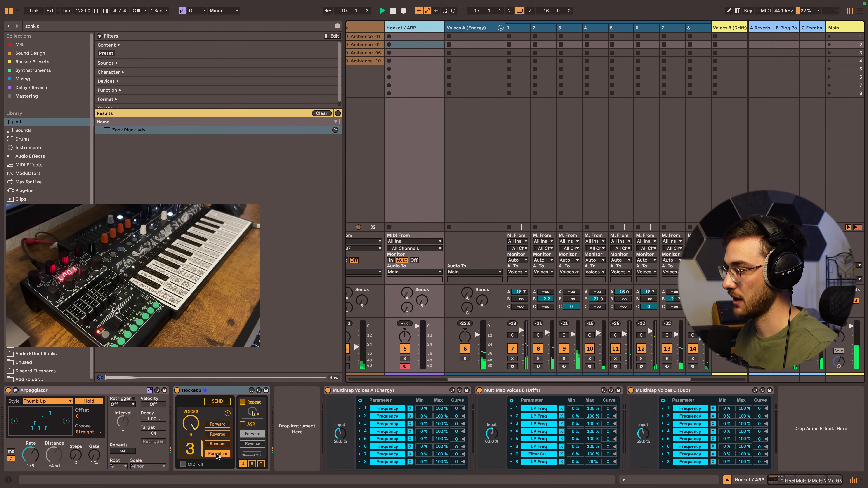
scroll(521, 181, "right", 2)
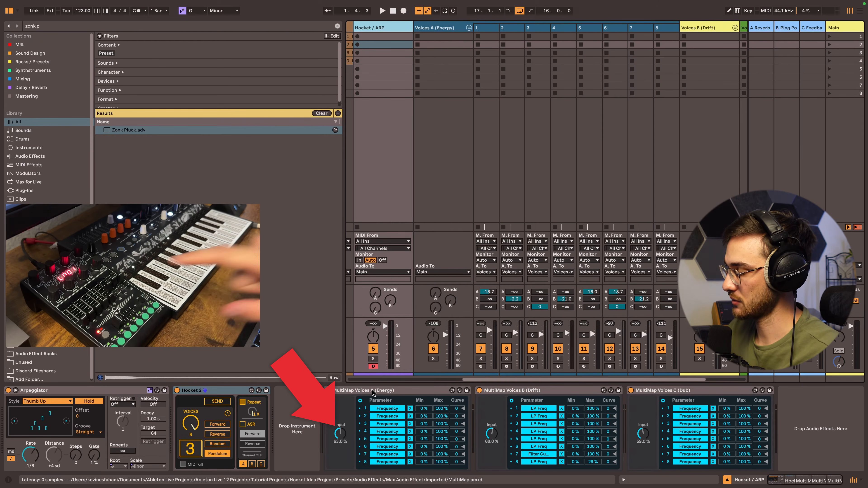
Open the Diva editor on voice track 1 of Voices A (Energy) to examine the synth's controls
left_click(373, 393)
left_click(482, 30)
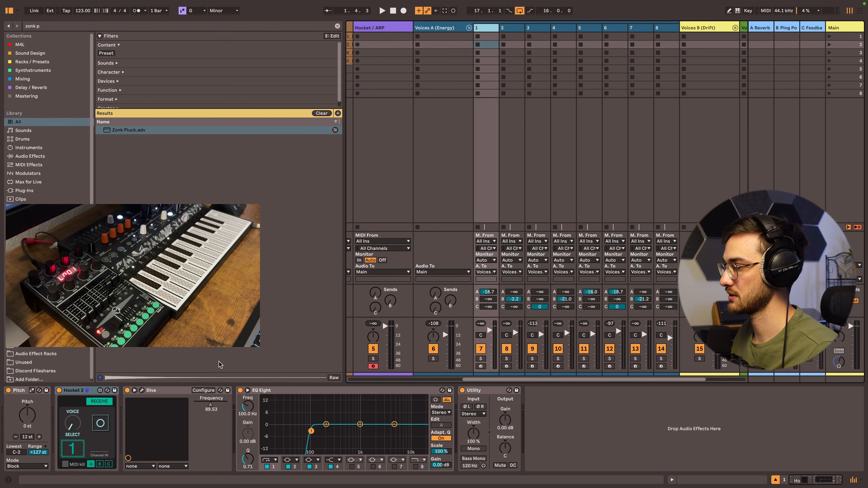
left_click(142, 393)
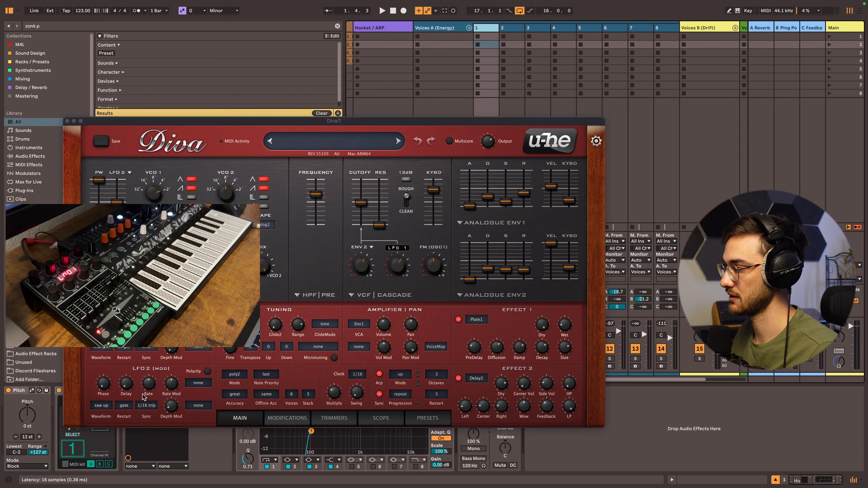
left_click_drag(366, 120, 434, 33)
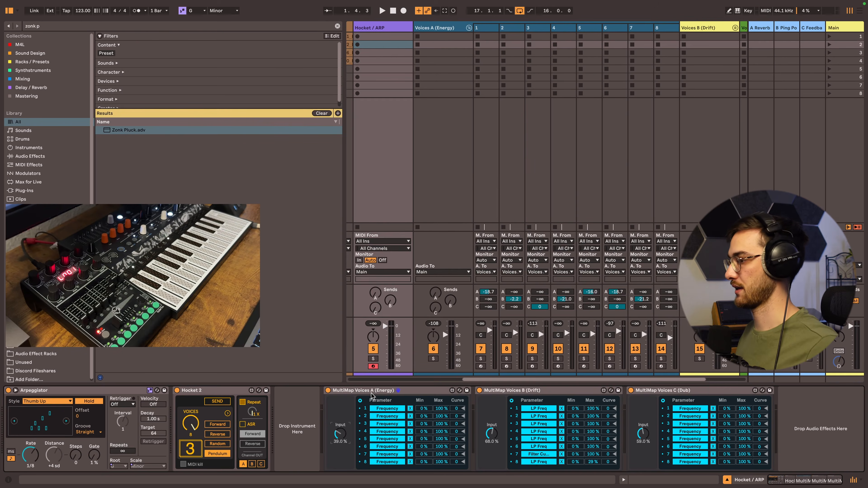
Adjust the MultiMap Voices A (Energy) input during playback, ending at 22 %, and stop playback
left_click(368, 393)
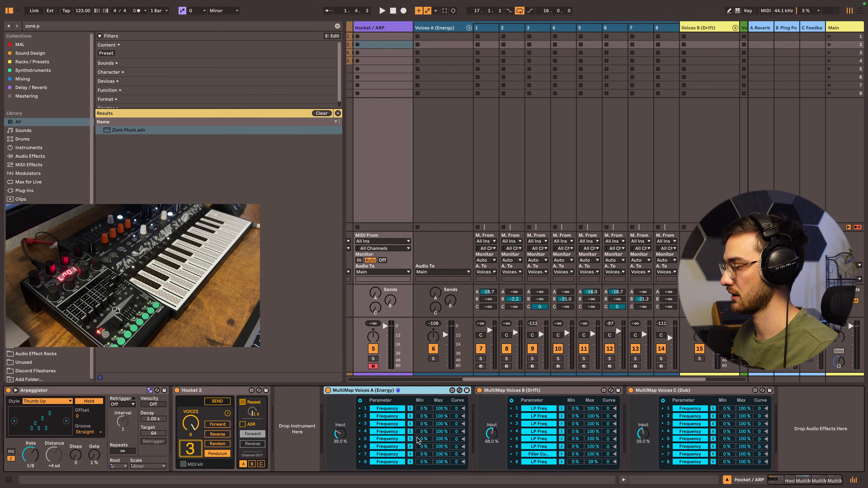
left_click_drag(342, 435, 342, 424)
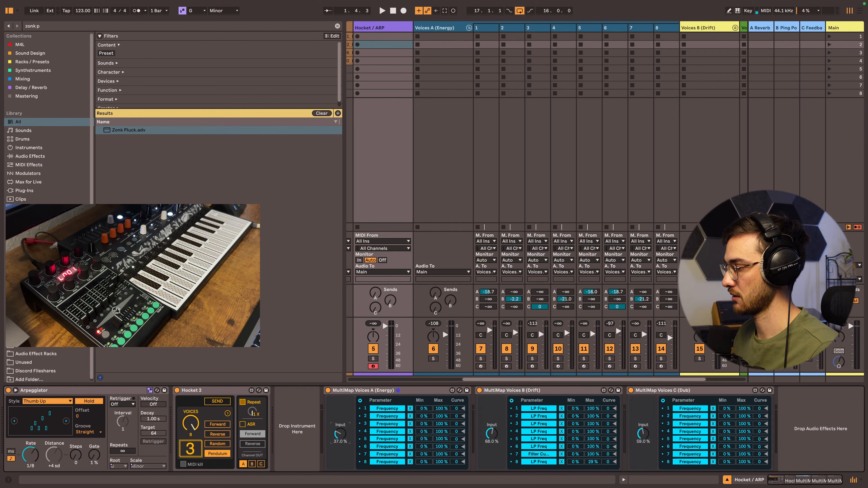
key("space")
mouse_move(342, 434)
left_mouse_down()
mouse_move(341, 422)
mouse_move(342, 446)
mouse_move(342, 385)
mouse_move(342, 436)
left_mouse_up()
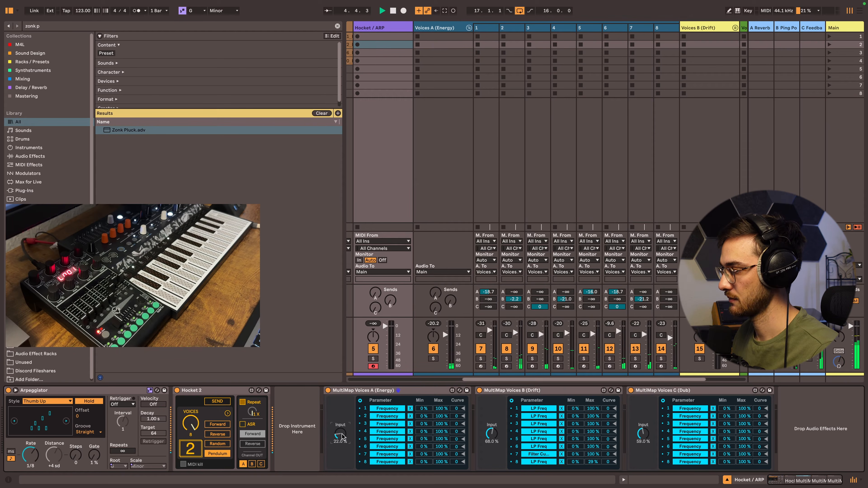
key("space")
Search the browser for "multimap" and add a MultiMap device to the end of the Hocket / ARP device chain
left_click(46, 26)
type("multimap")
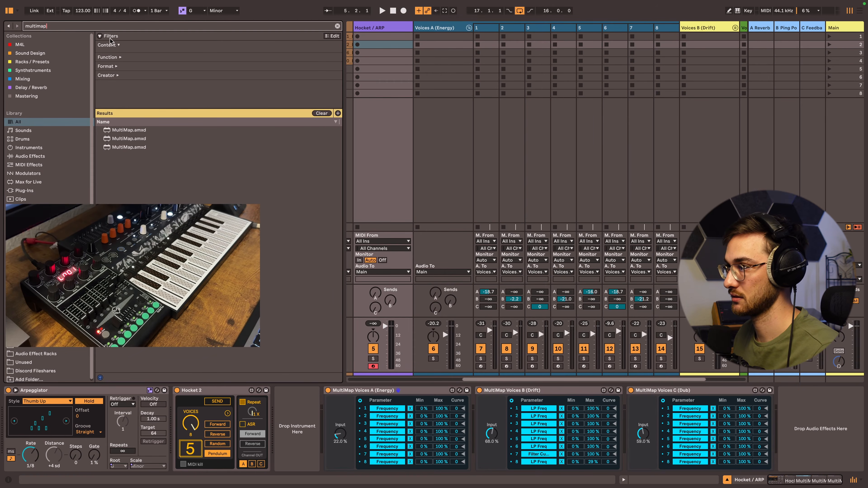
double_click(129, 147)
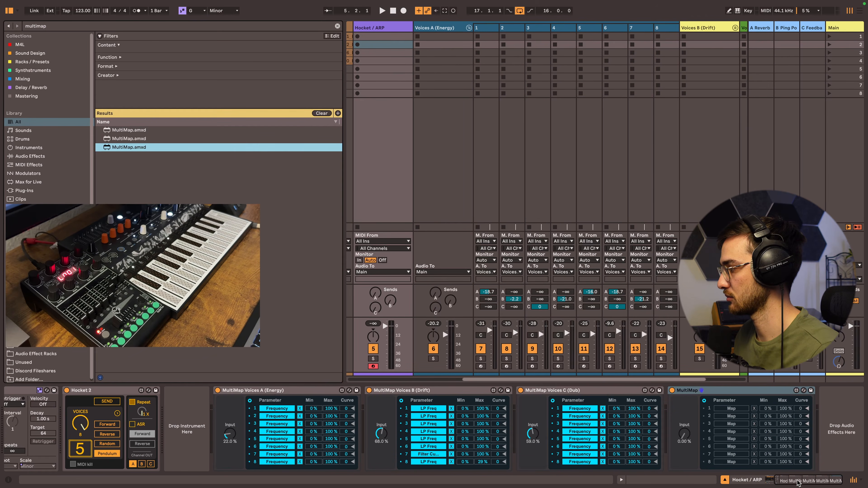
left_click(708, 392)
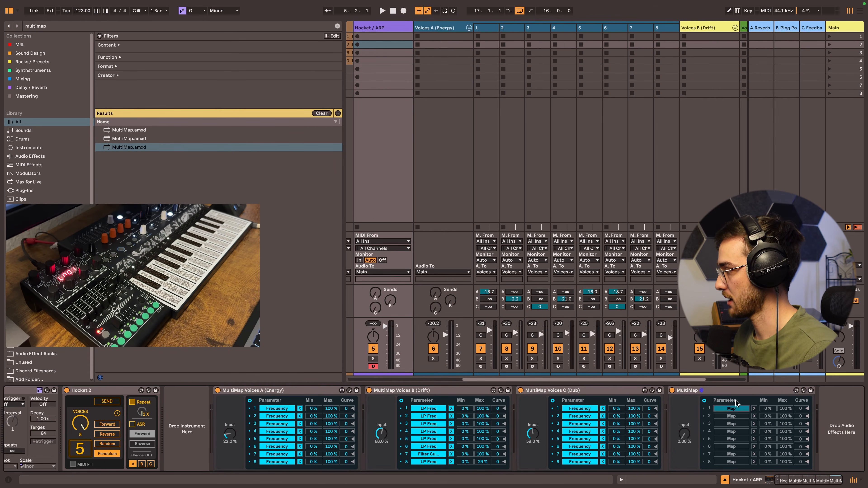
Try the new MultiMap with input 20 % and its first slot at maximum 98 % and curve -18, and delete the device
left_click(484, 28)
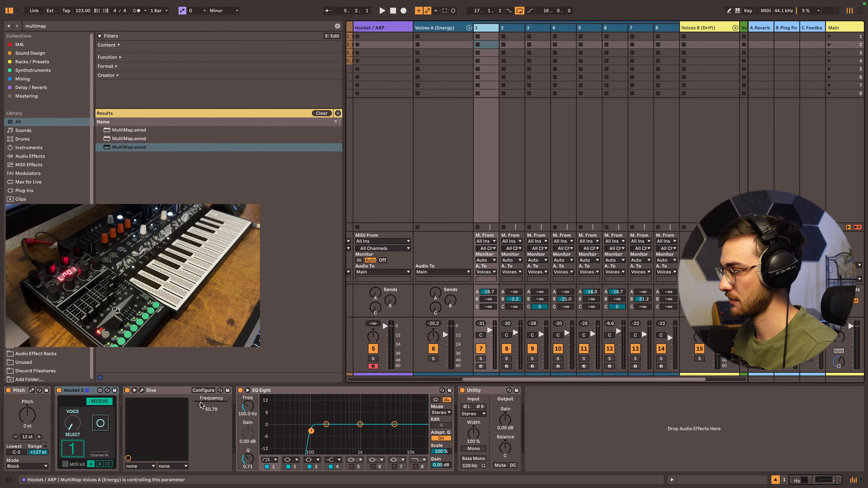
left_click(378, 28)
left_click_drag(684, 437, 684, 407)
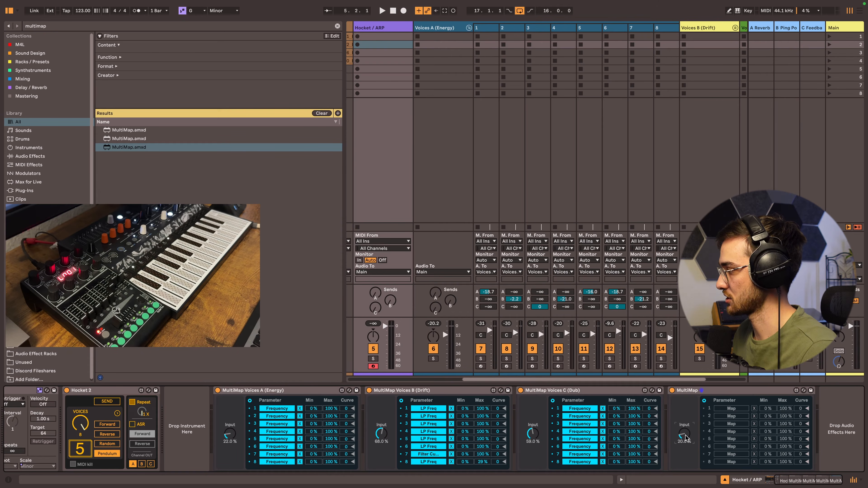
left_click_drag(767, 410, 785, 411)
left_click(761, 393)
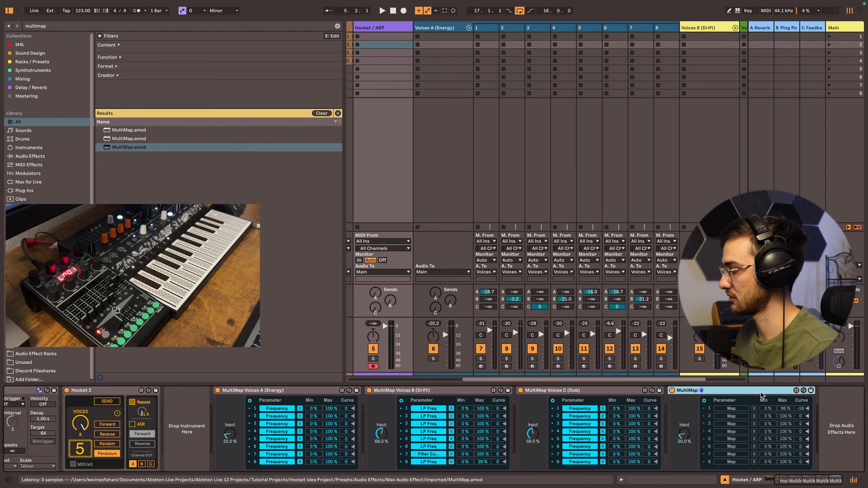
key("Delete")
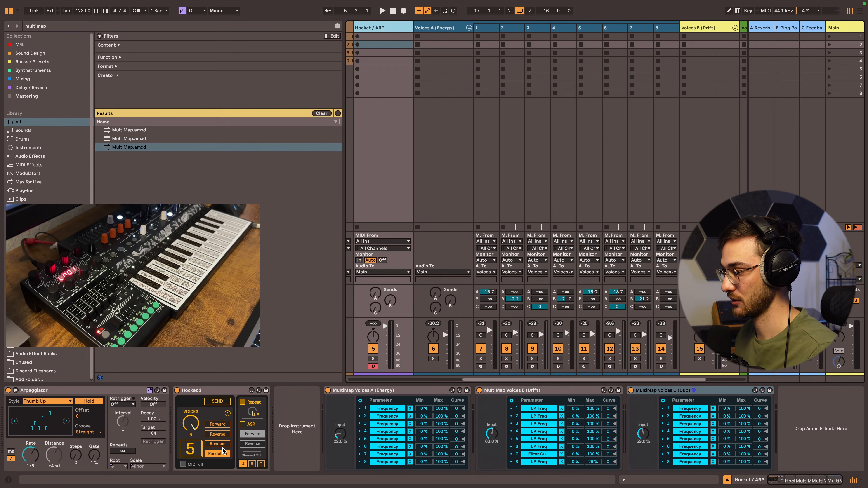
Audition the Hocket 2 voice order modes such as Reverse and Forward during playback, ending on Pendulum
left_click(221, 434)
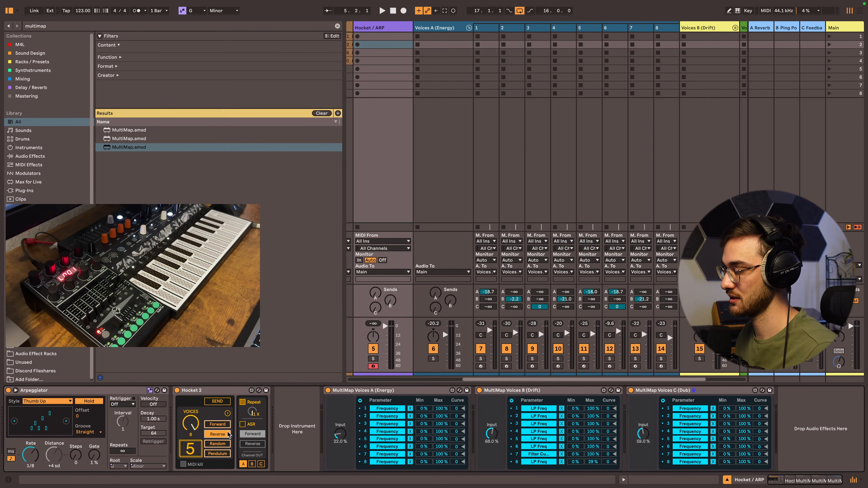
key("space")
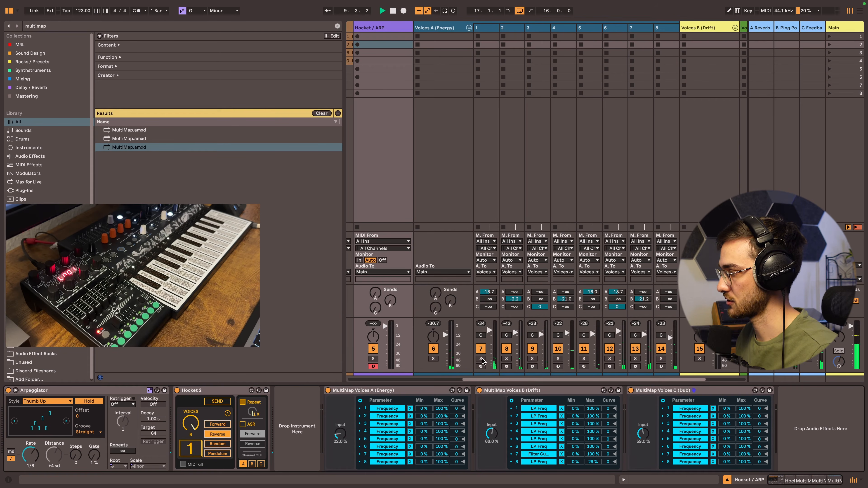
left_click(220, 425)
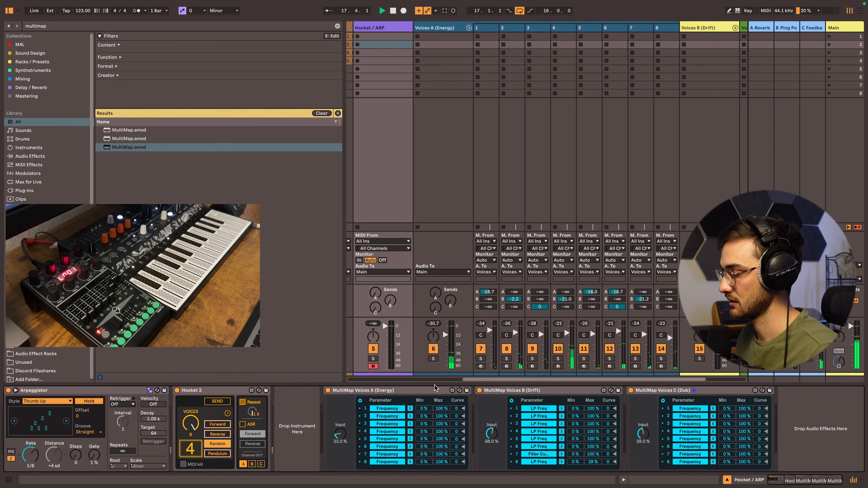
left_click(220, 454)
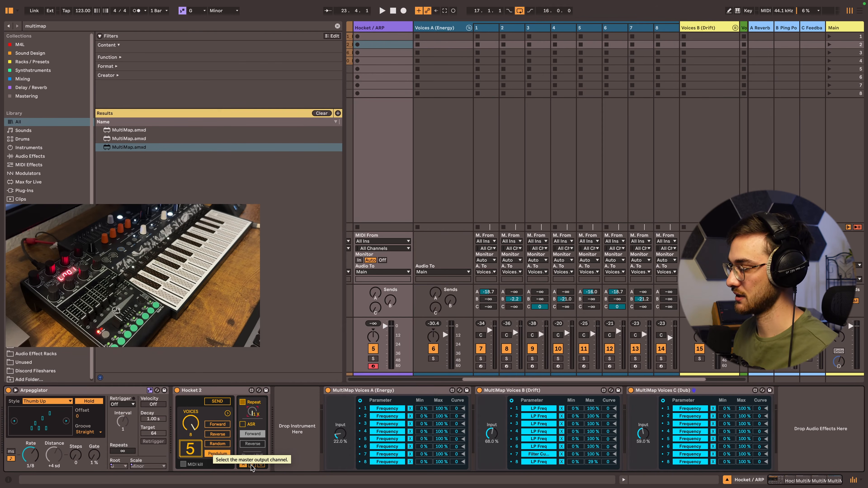
Fold the Voices A (Energy) group and unfold the Voices B (Drift) and Voices C (Dub) groups
scroll(471, 29, "left", 3)
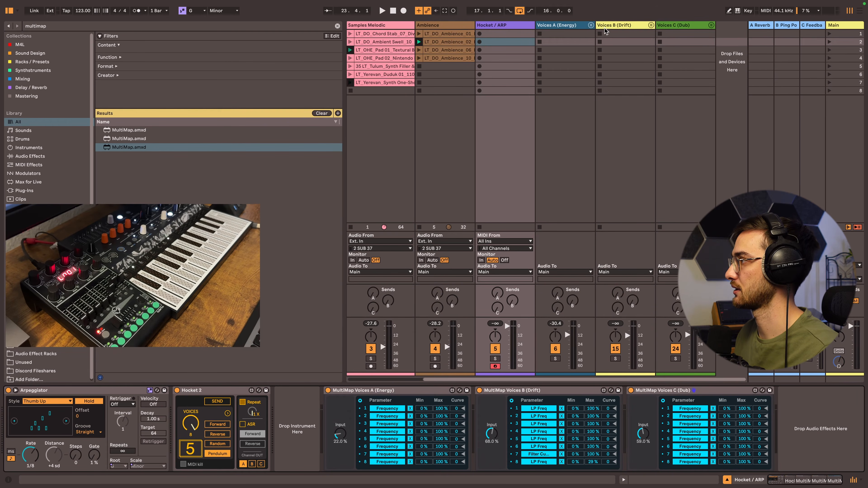
left_click(612, 26)
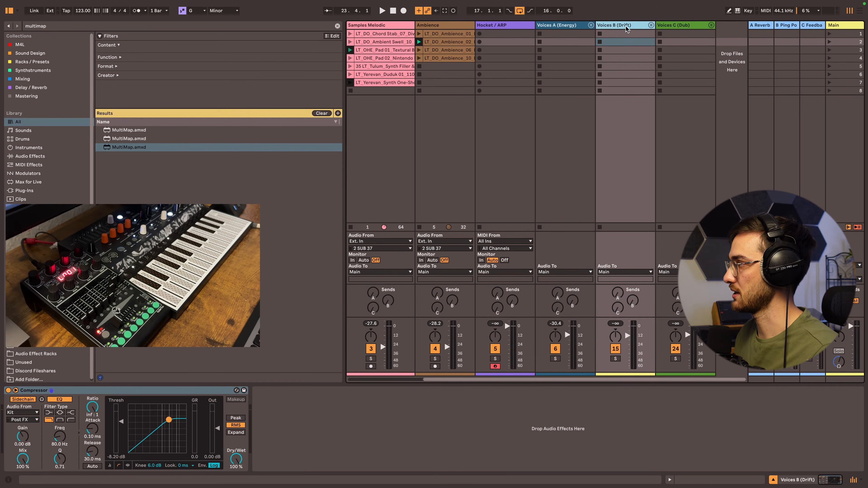
left_click(650, 26)
scroll(695, 29, "right", 2)
left_click(696, 29)
scroll(681, 34, "right", 2)
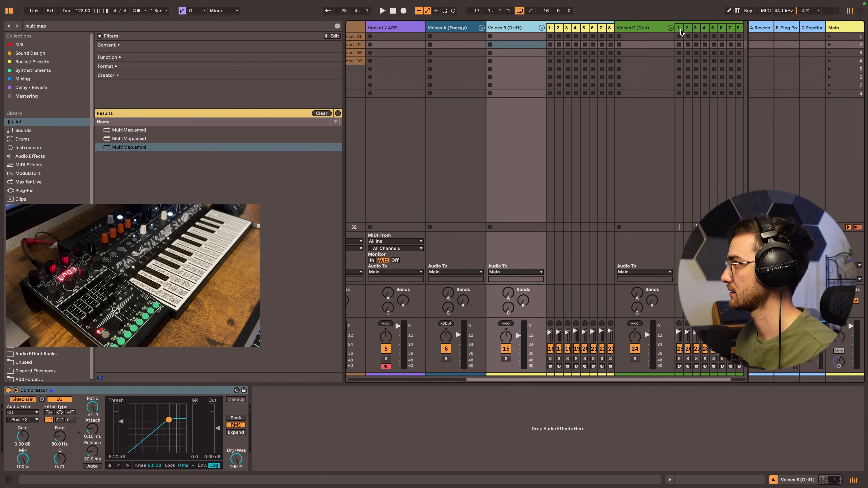
Examine the Diva presets on voice tracks 2, 1 and 3 of Voices C (Dub) and close the synth editor
left_click(687, 29)
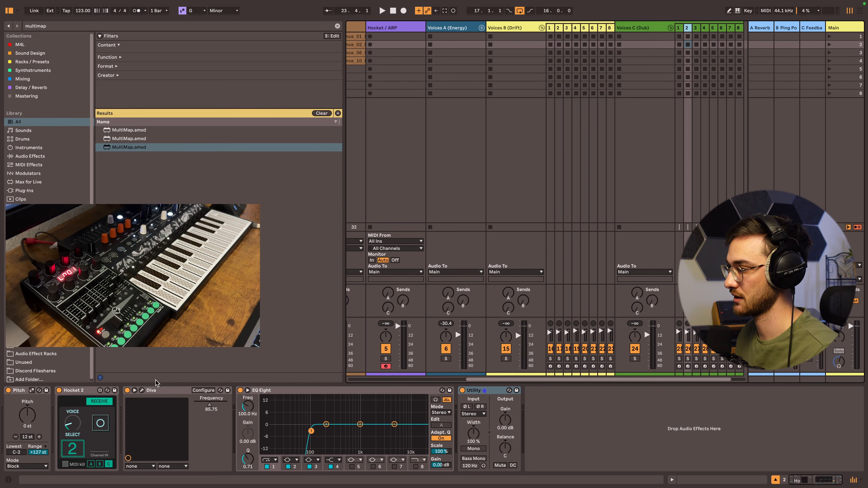
left_click(141, 390)
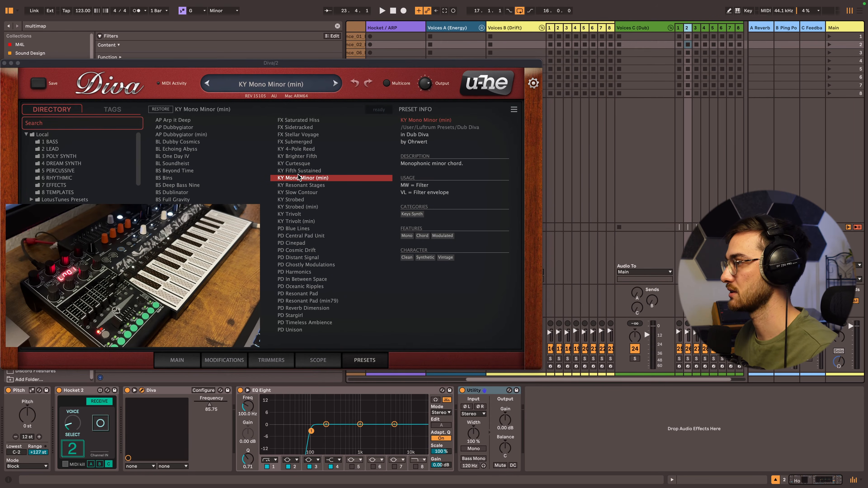
left_click(679, 45)
left_click(141, 390)
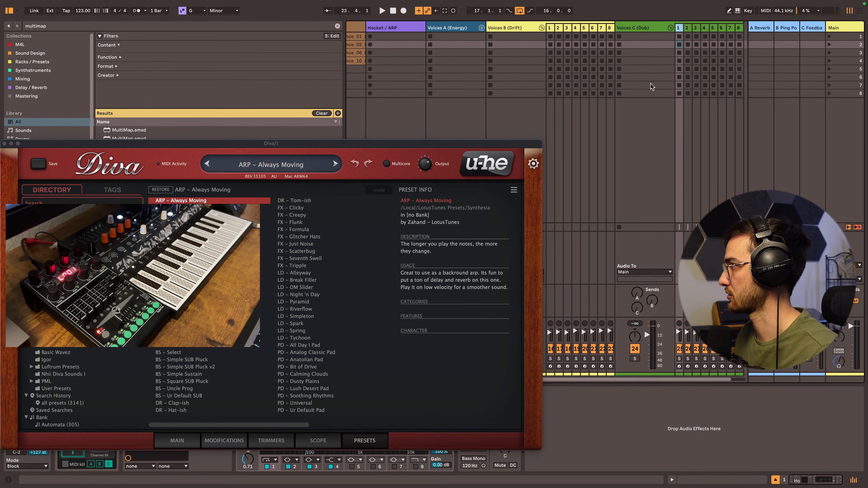
left_click(696, 31)
scroll(696, 31, "right", 2)
left_click(142, 390)
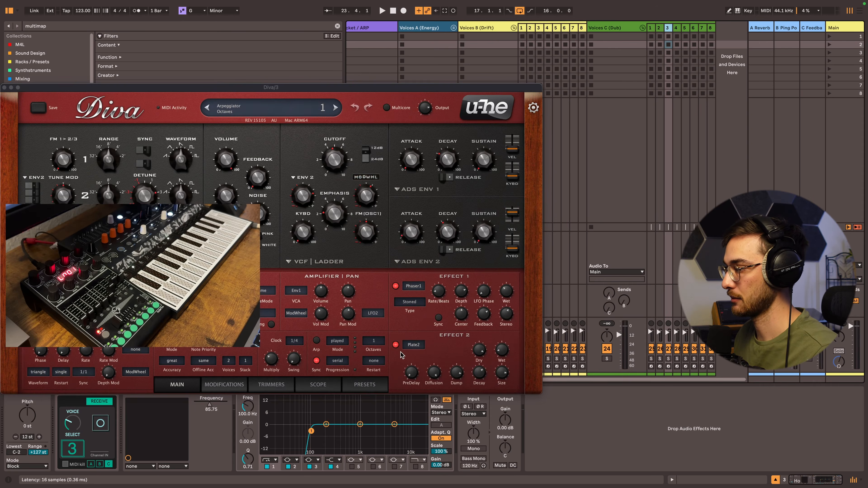
left_click(378, 383)
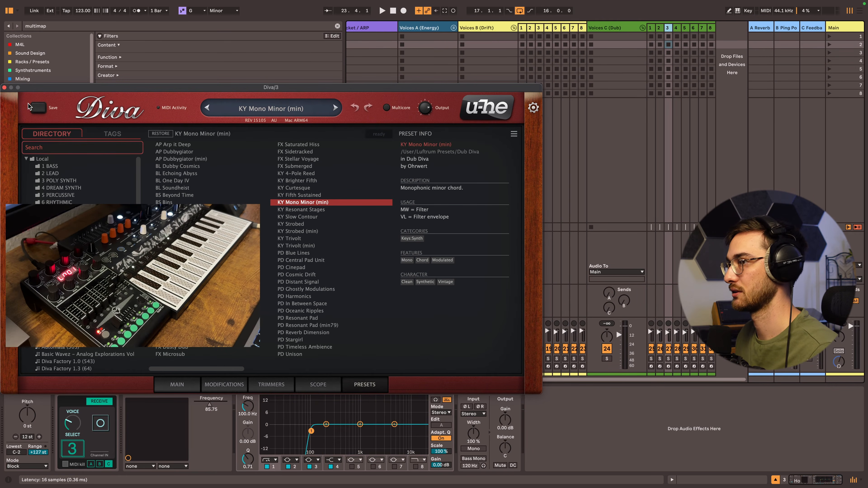
left_click(4, 88)
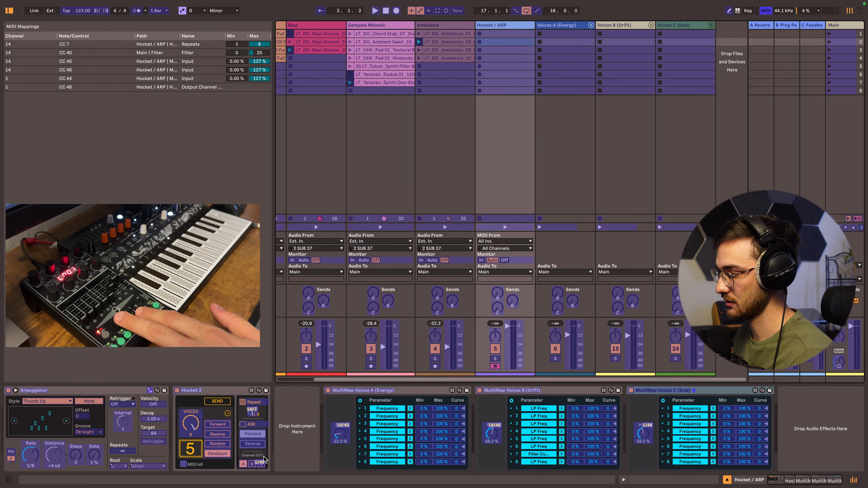
Leave MIDI mapping mode and go through the Voices A (Energy), Voices B (Drift) and Voices C (Dub) group tracks
key("super+m")
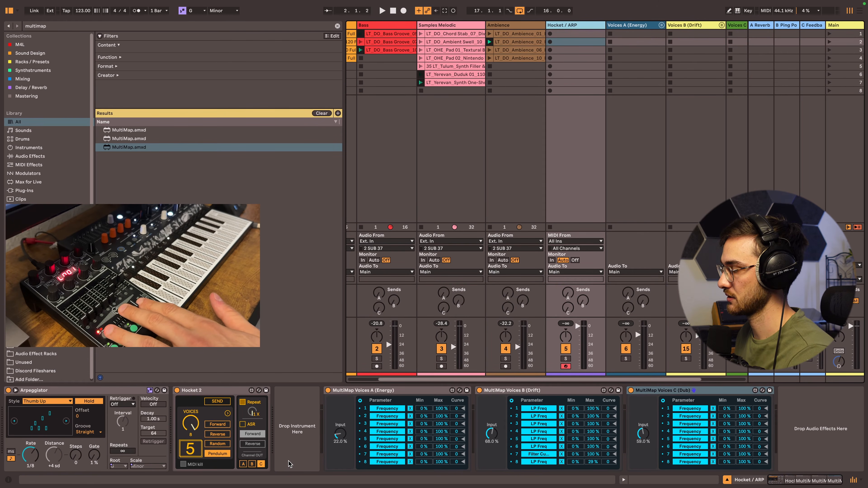
left_click(629, 27)
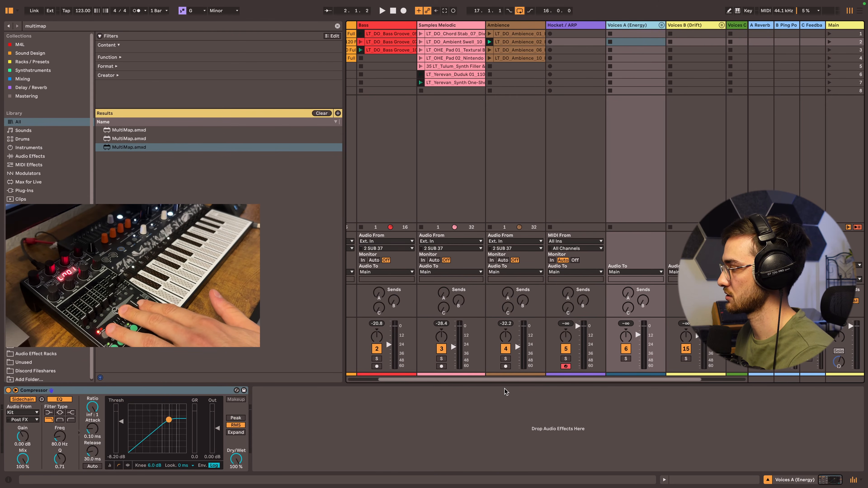
scroll(500, 381, "right", 3)
left_click(626, 30)
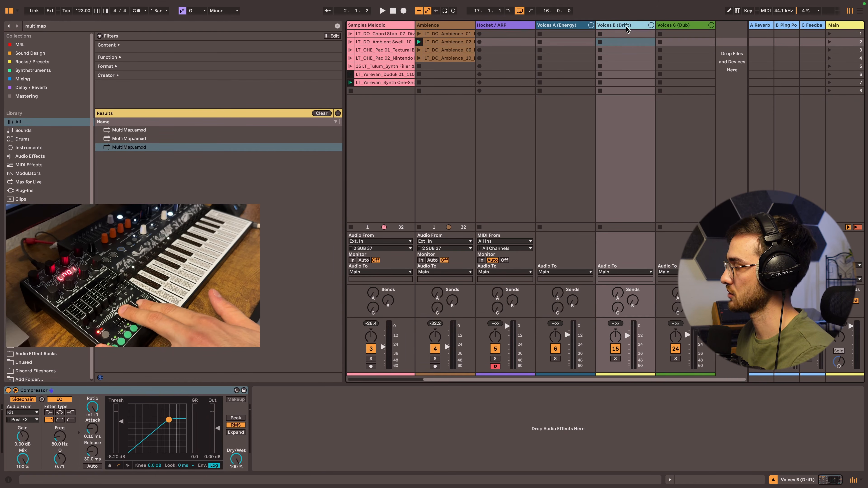
left_click(679, 27)
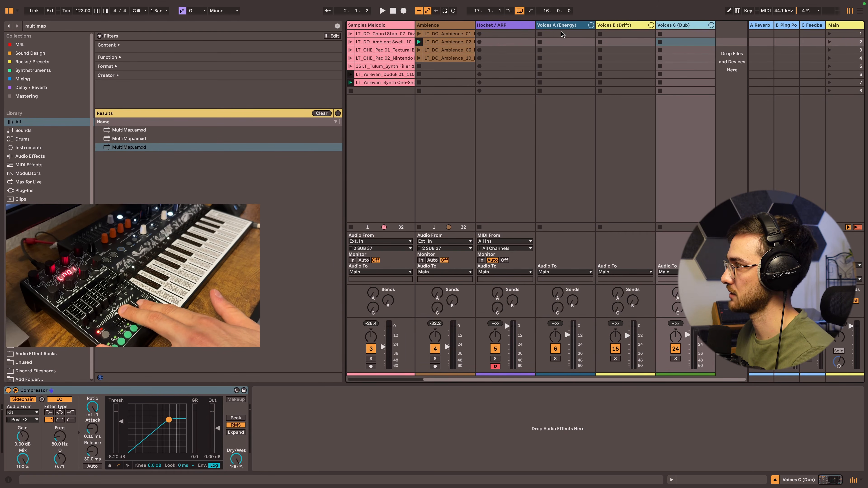
Examine the MultiMap devices for Voices A (Energy), B (Drift) and C (Dub) on the Hocket / ARP track and the Main track's Filter
left_click(516, 28)
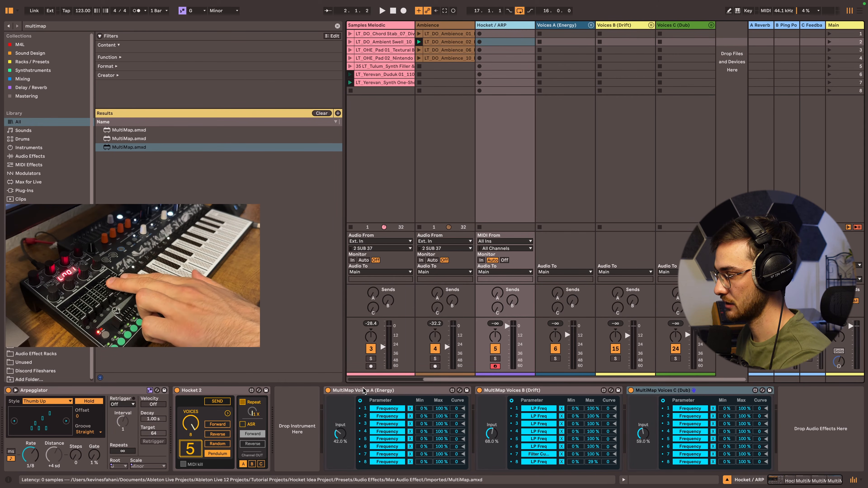
left_click(526, 391)
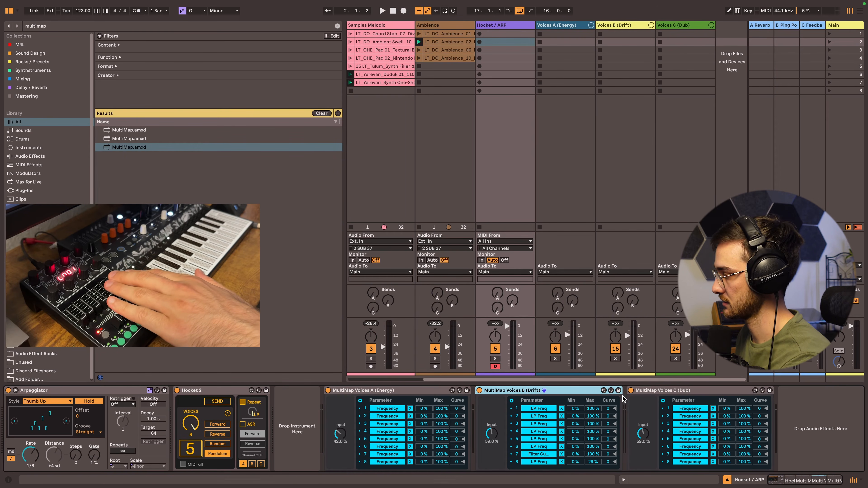
left_click(391, 390)
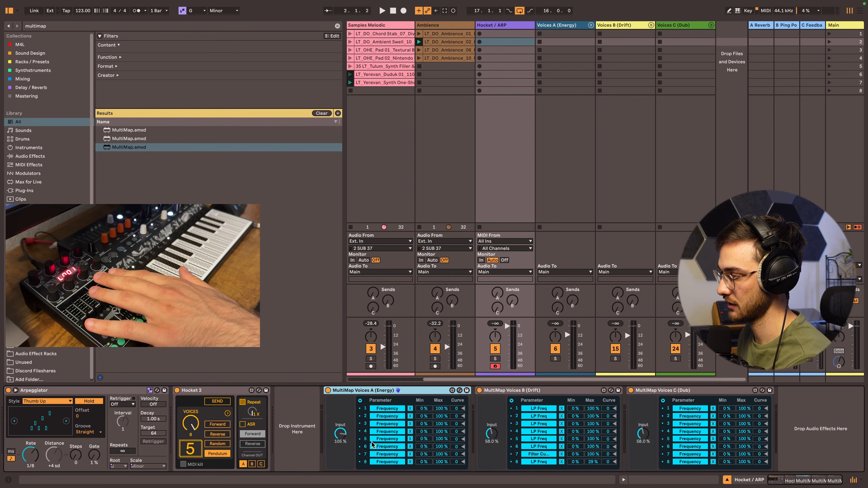
left_click(532, 398)
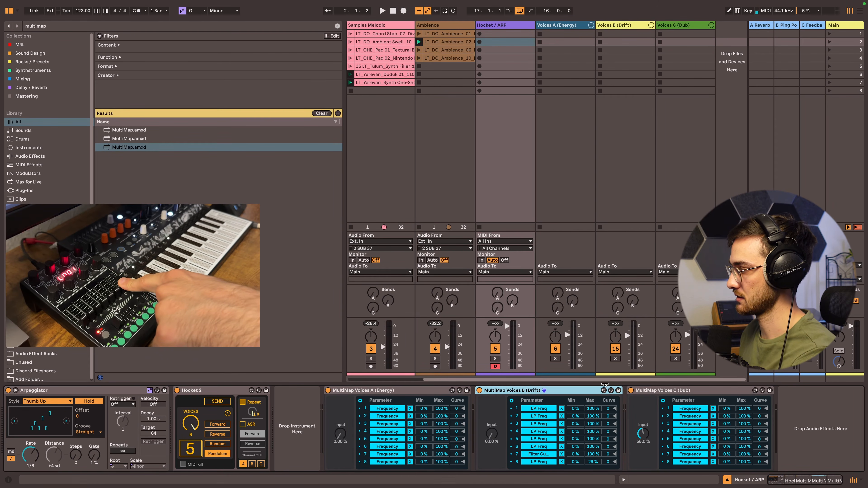
left_click(653, 393)
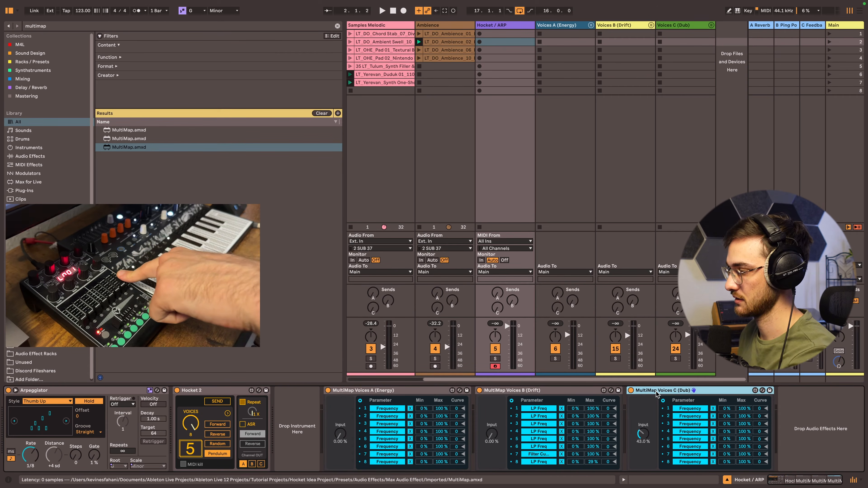
left_click(835, 27)
left_click(22, 392)
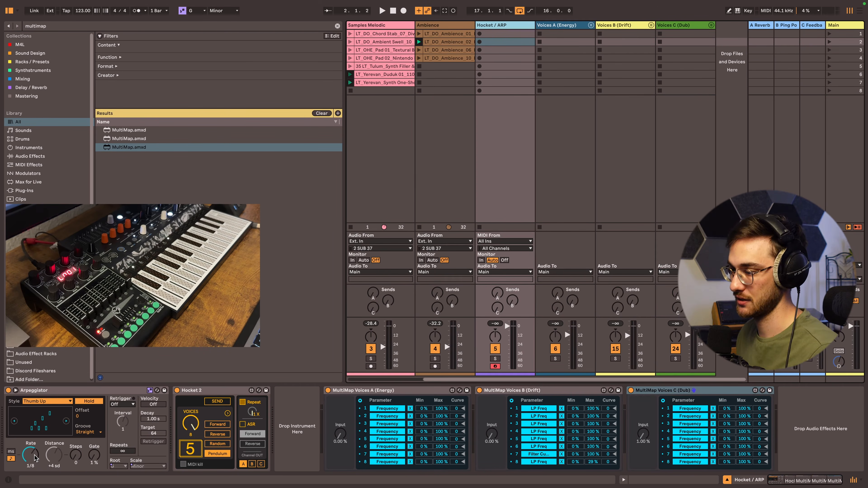
Examine the Rate, Style and Steps controls of the Arpeggiator, keeping the Thumb Up style
left_click(34, 455)
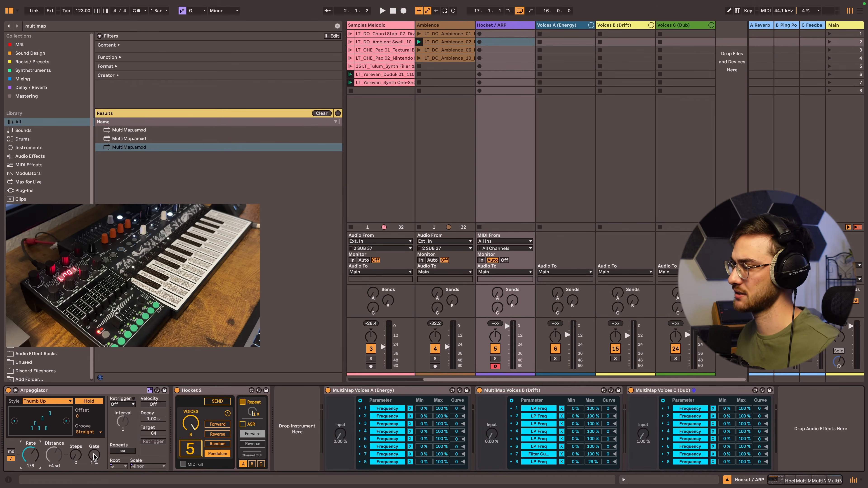
left_click(52, 401)
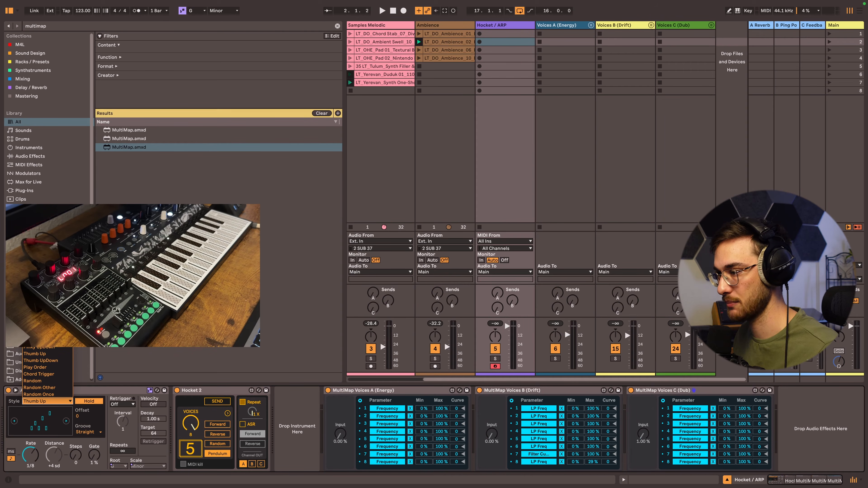
left_click(60, 403)
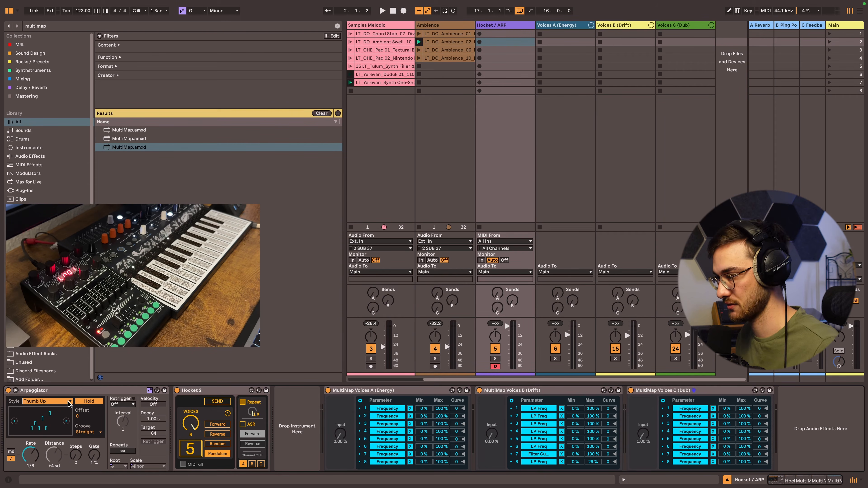
left_click(79, 455)
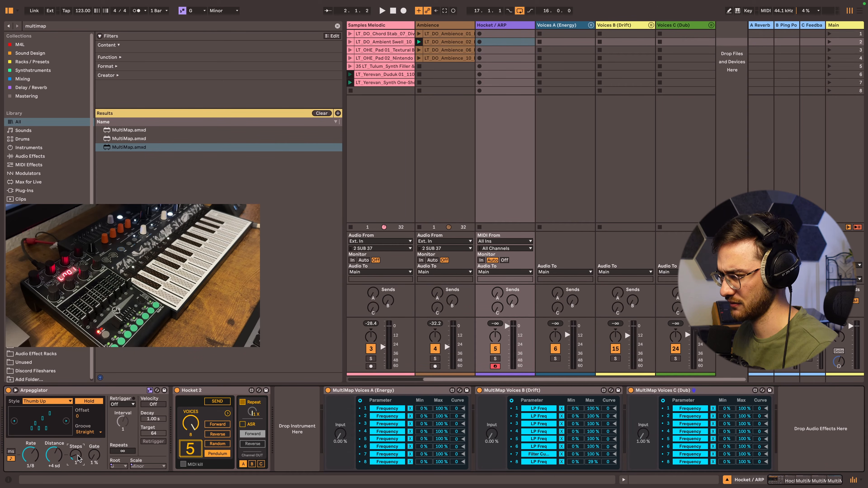
left_click_drag(79, 454, 79, 459)
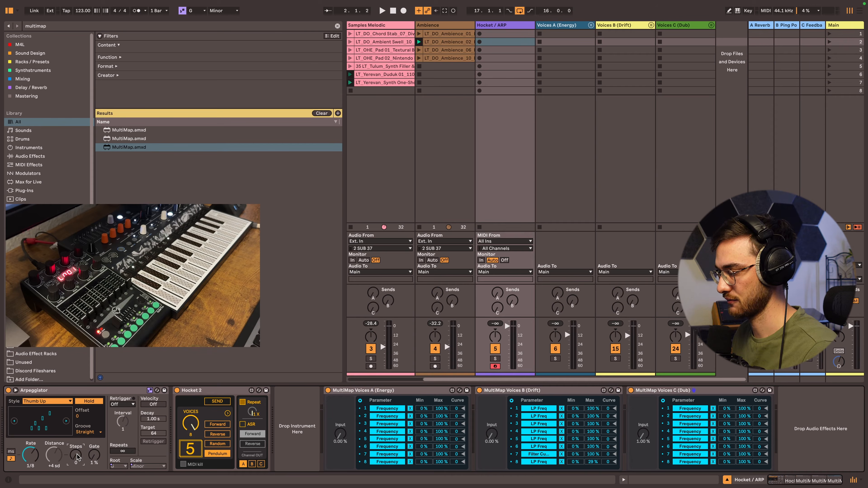
Start playback and select the Hocket / ARP track with its devices and the three Voices groups in view
left_click(427, 173)
key("space")
left_click(498, 28)
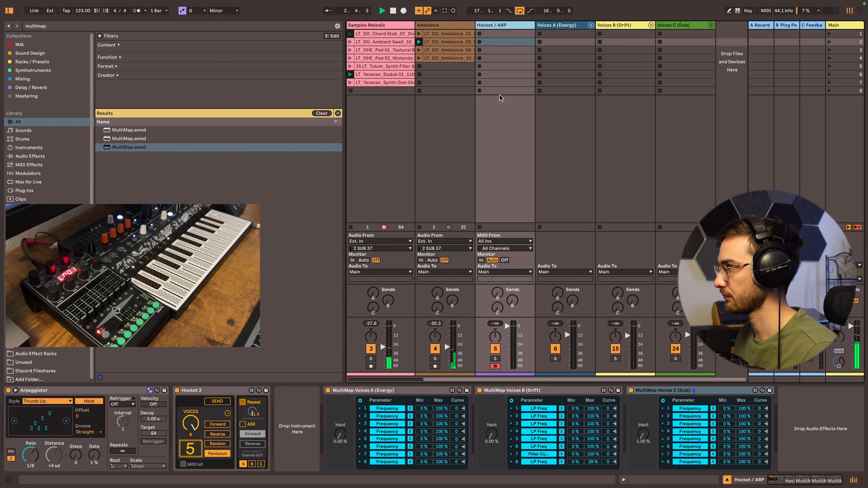
scroll(479, 143, "left", 5)
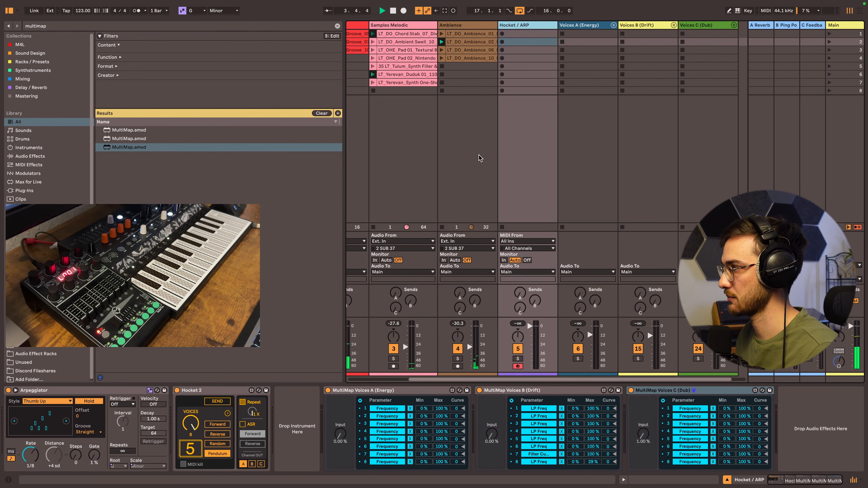
scroll(500, 163, "right", 5)
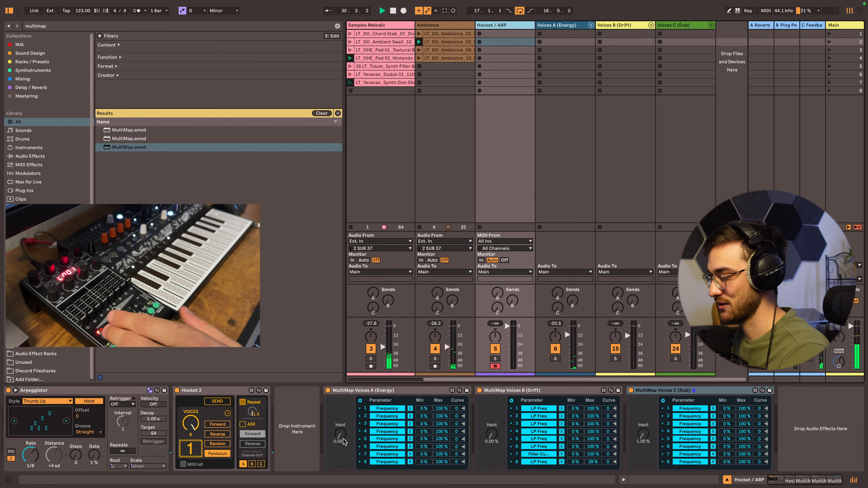
Switch Hocket 2 to channel B and swell the Voices B (Drift) sends to returns A and C before pulling them back down
left_click(252, 464)
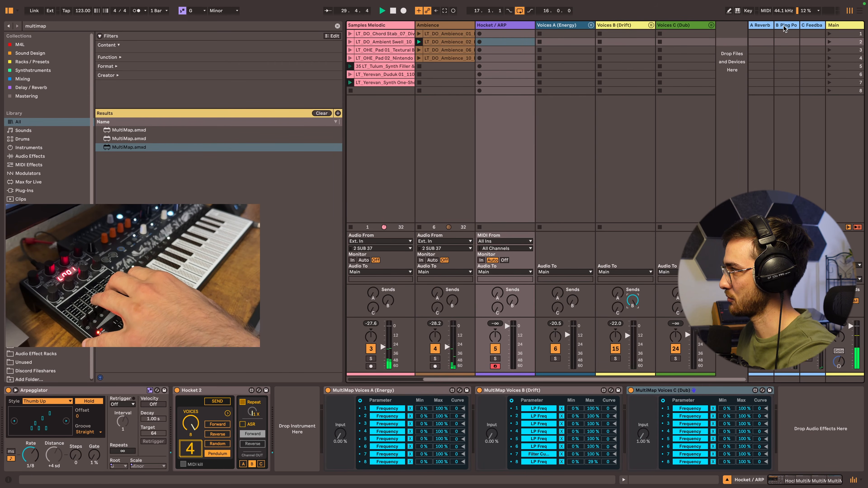
left_click_drag(617, 307, 618, 253)
left_click_drag(619, 292, 619, 251)
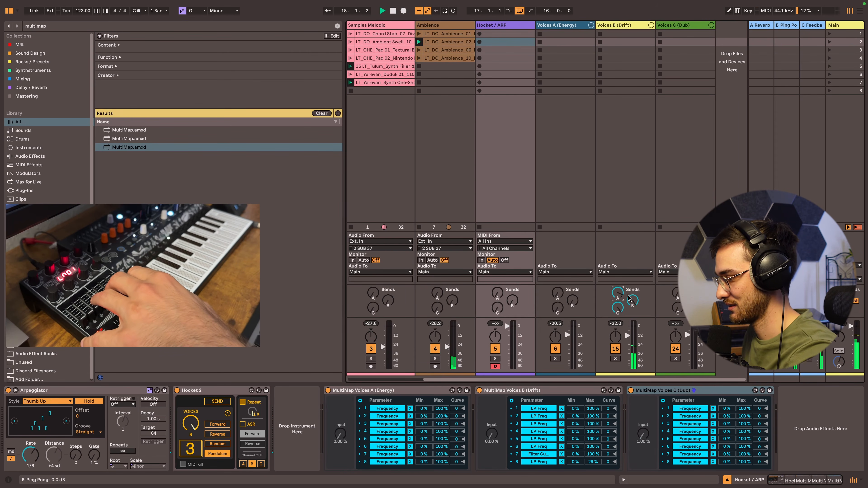
left_click_drag(617, 307, 617, 318)
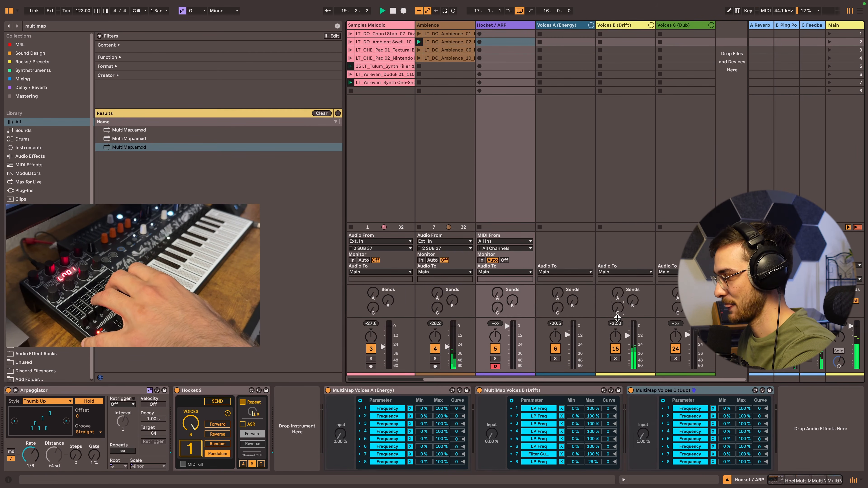
Unfold the Voices C (Dub) group and widen voice tracks 3, 4, 5 and 8 to inspect their devices
left_click(680, 24)
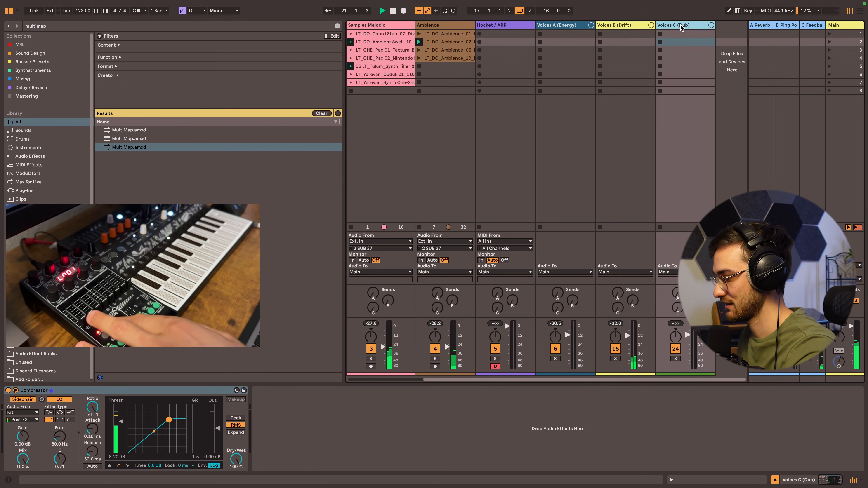
left_click(501, 25)
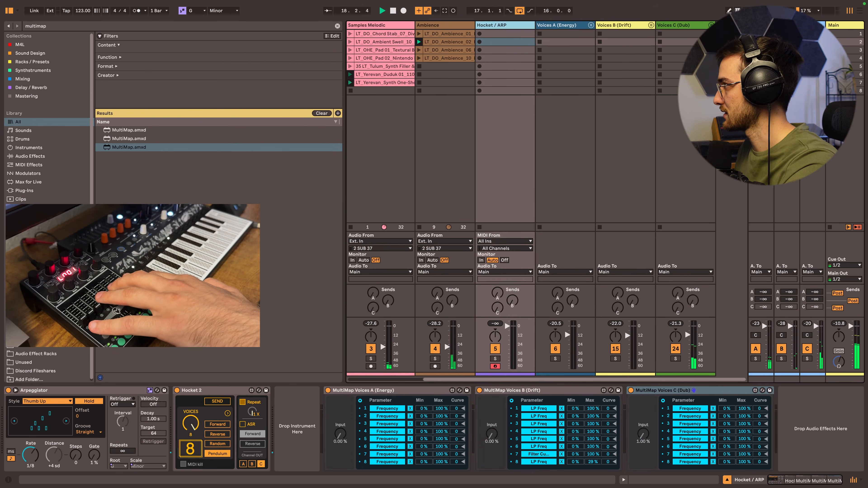
left_click(711, 25)
left_click_drag(626, 379, 699, 375)
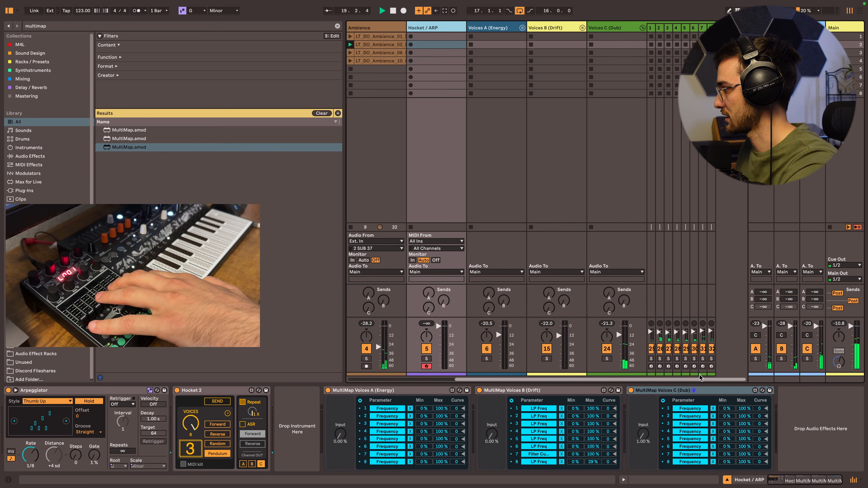
left_click(711, 28)
left_click_drag(715, 27, 749, 28)
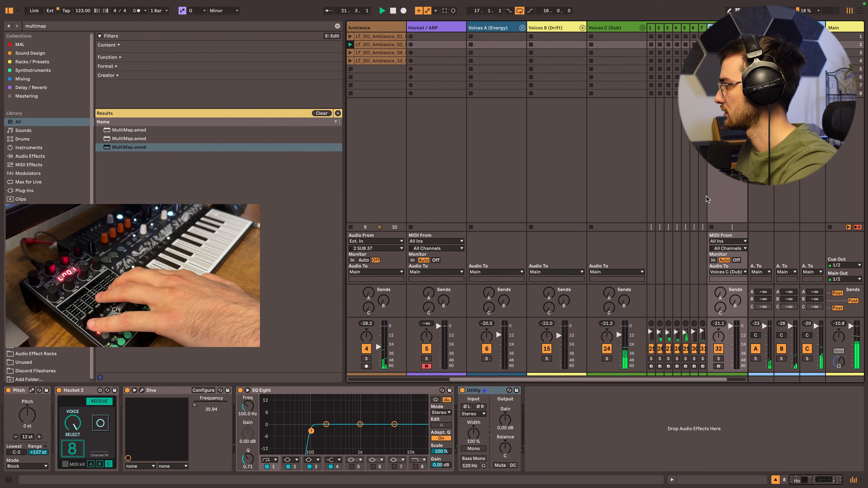
left_click(684, 28)
mouse_move(690, 28)
left_mouse_down()
mouse_move(732, 28)
mouse_move(698, 28)
left_mouse_up()
left_click(676, 28)
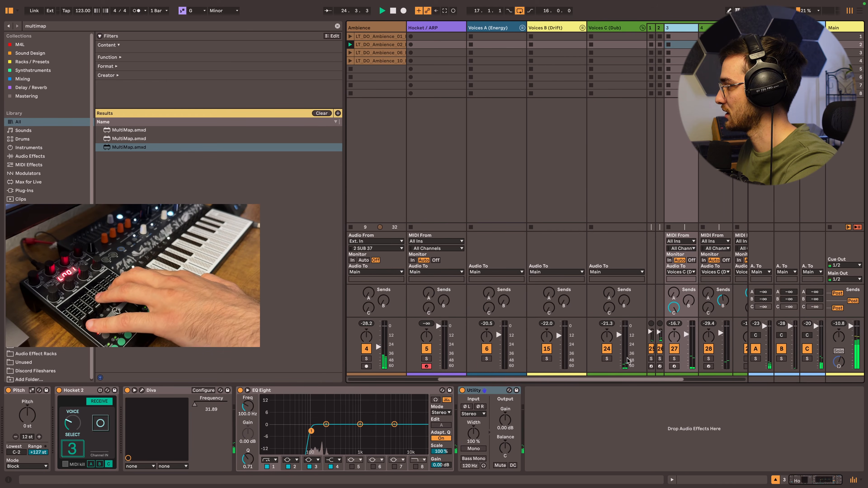
Widen voice track 2 of Voices C (Dub), check its Diva preset and close the synth editor
left_click_drag(589, 377, 642, 380)
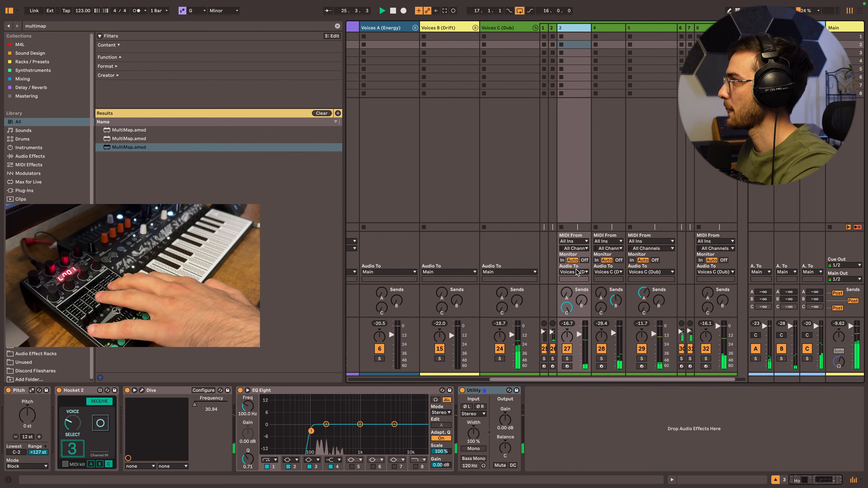
left_click(552, 28)
left_click_drag(557, 28, 582, 28)
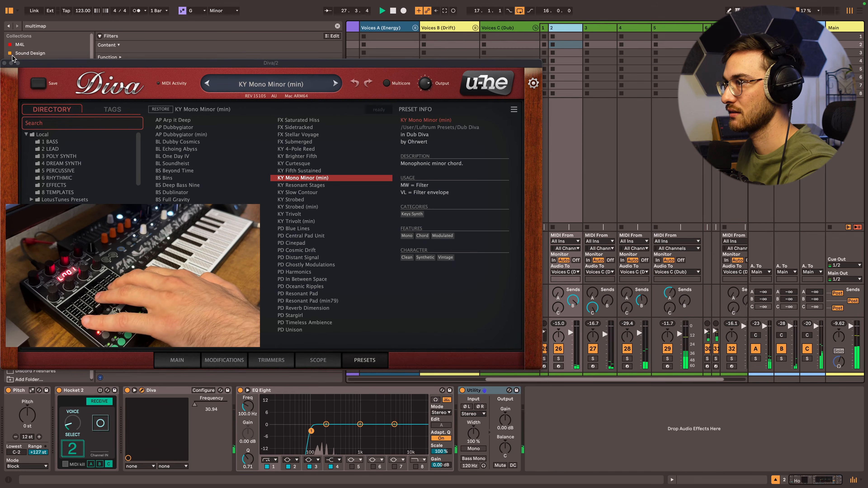
left_click(4, 63)
Narrow the voice tracks of Voices C (Dub) and fold the group
left_click_drag(582, 28, 509, 34)
left_click_drag(655, 28, 608, 28)
left_click(608, 29)
left_click(610, 29)
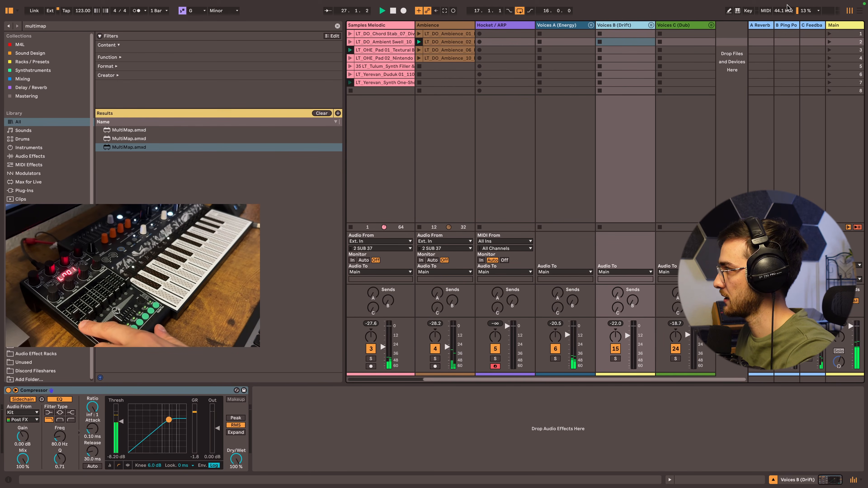
Show the Main track's Filter rack during playback and return to the Hocket / ARP track's devices
left_click(841, 25)
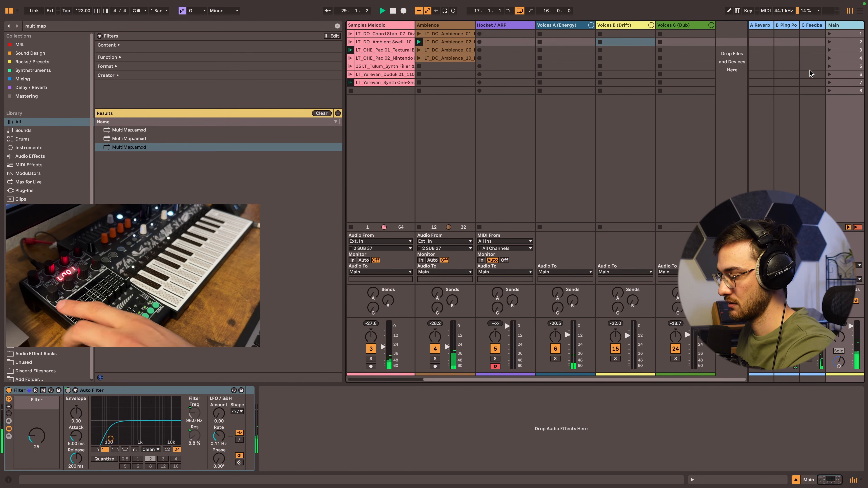
left_click_drag(528, 380, 400, 384)
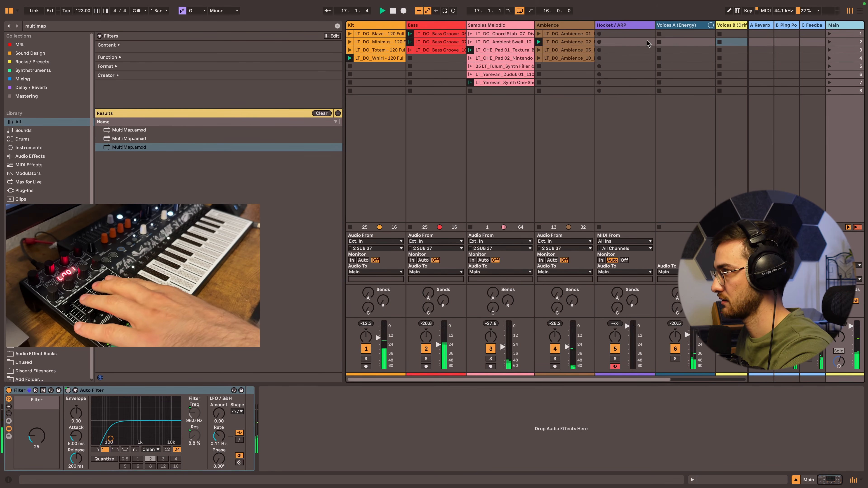
left_click(623, 26)
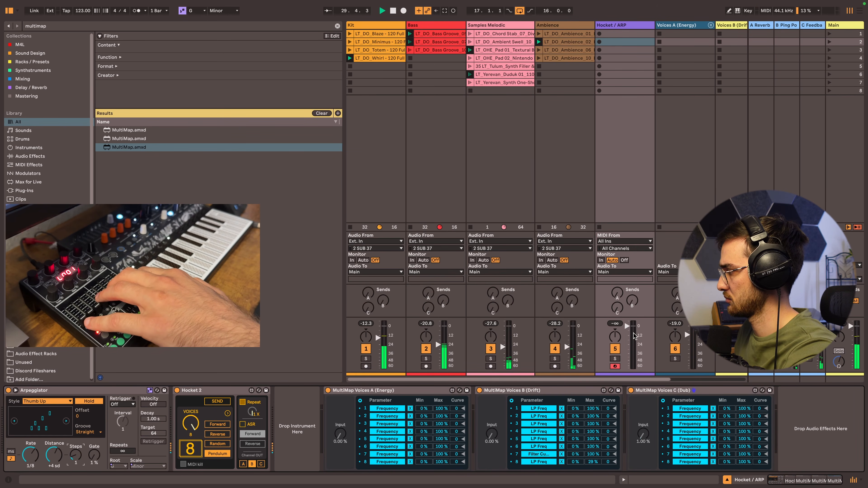
Raise the Voices B (Drift) sends to returns A, B and C during playback
scroll(607, 376, "right", 5)
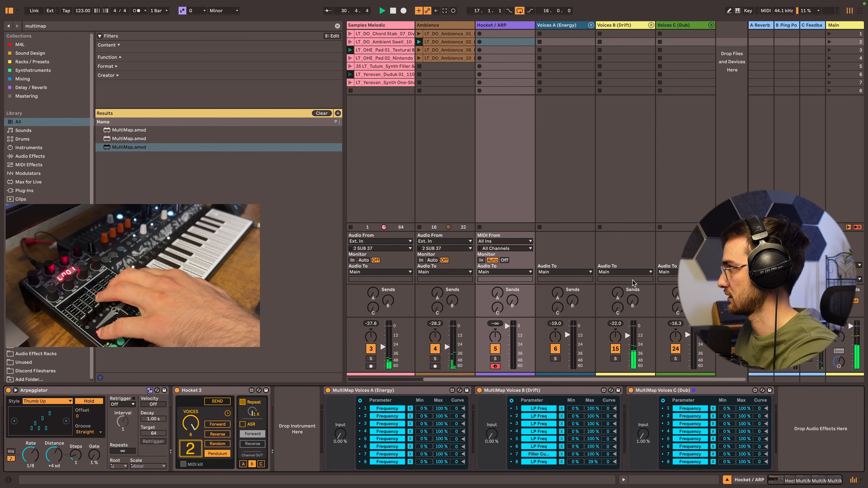
left_click_drag(633, 300, 617, 274)
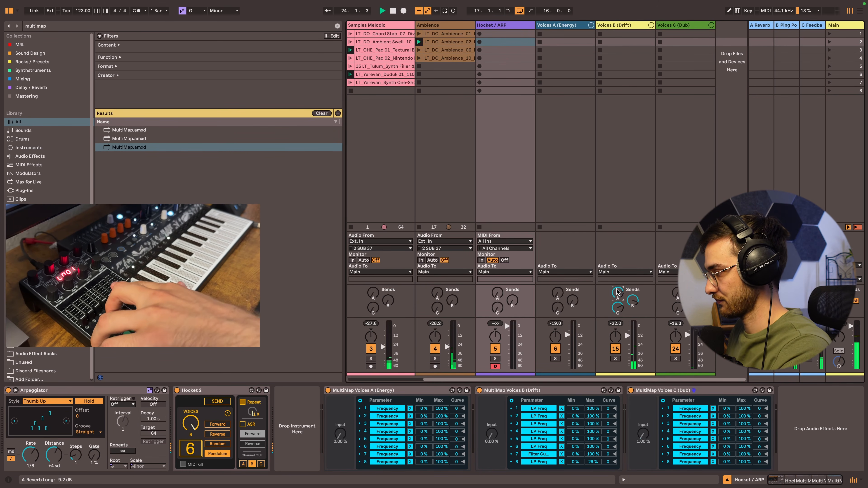
Launch the LT_DO_Totem clip followed by the LT_DO_Whirl clip on the Kit track and reselect the Hocket / ARP track
scroll(430, 379, "left", 3)
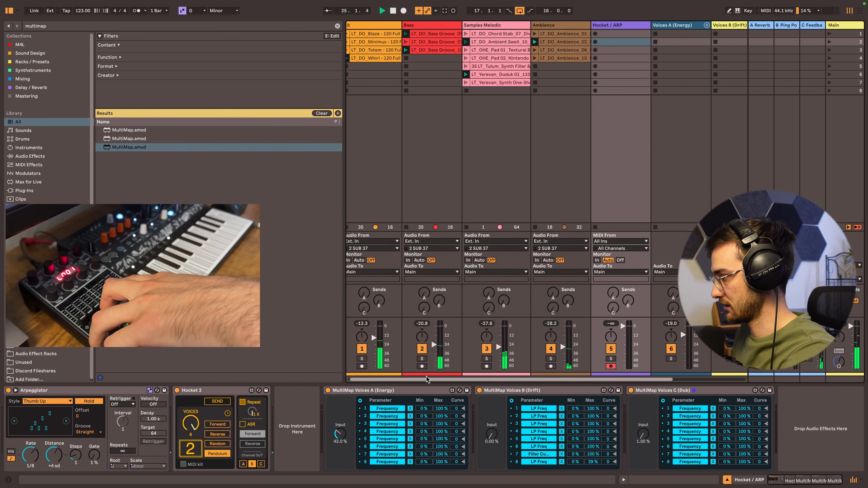
scroll(430, 378, "left", 1)
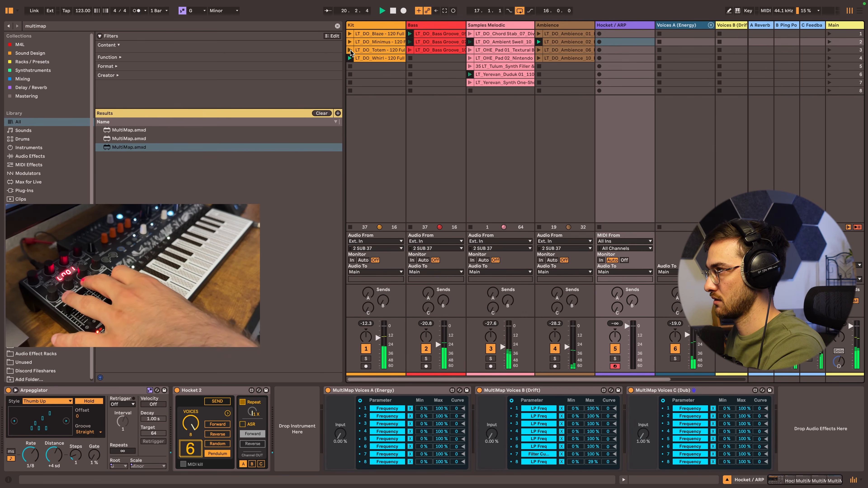
left_click(350, 50)
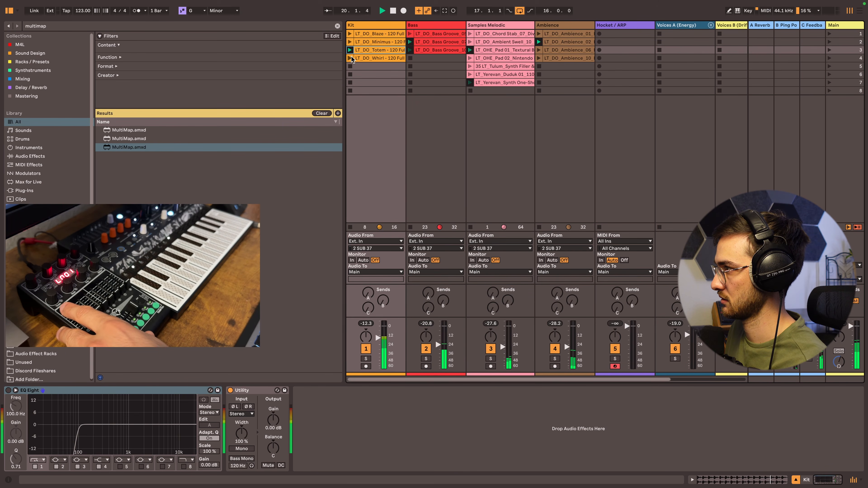
left_click(350, 57)
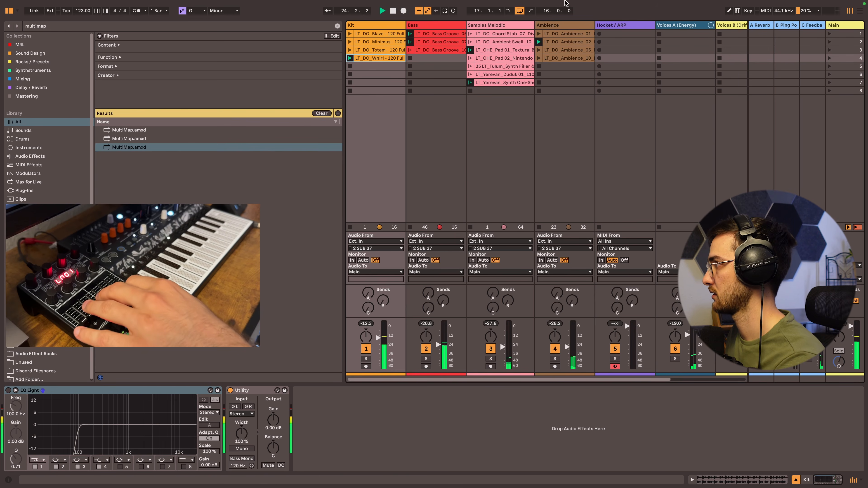
left_click(621, 25)
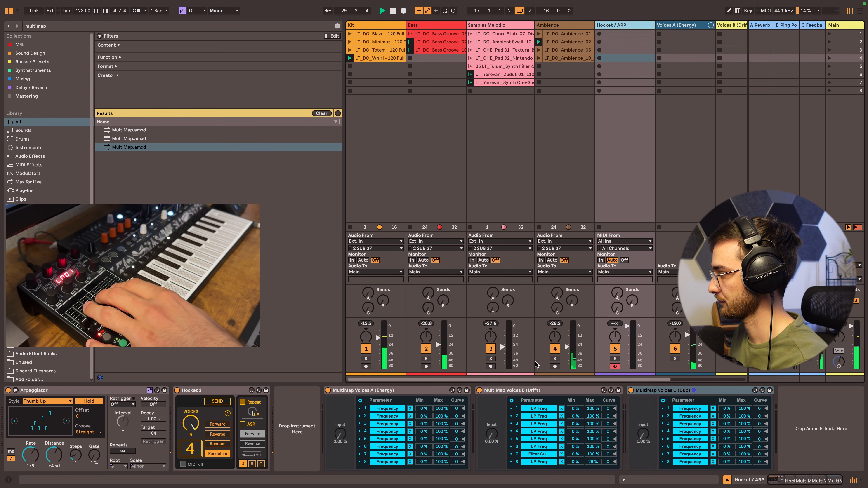
Unfold the Voices B (Drift) group and widen its voice tracks 1 to 8 together
left_click_drag(531, 379, 603, 379)
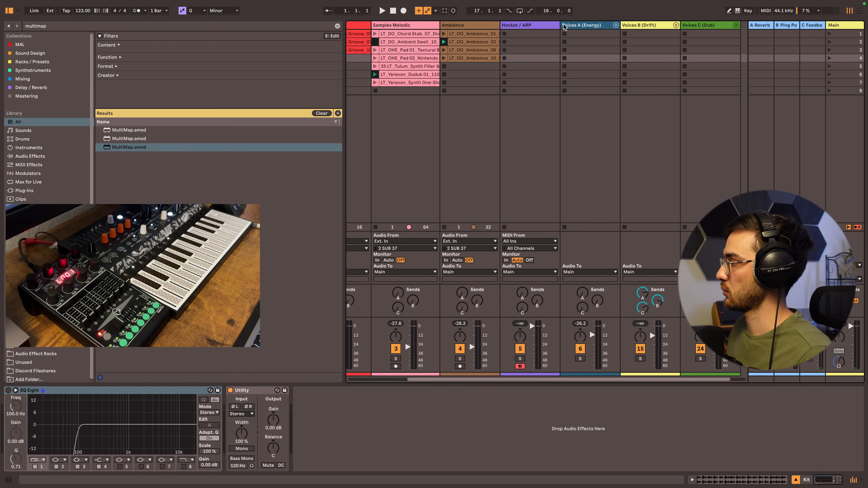
left_click(577, 59)
scroll(576, 59, "right", 2)
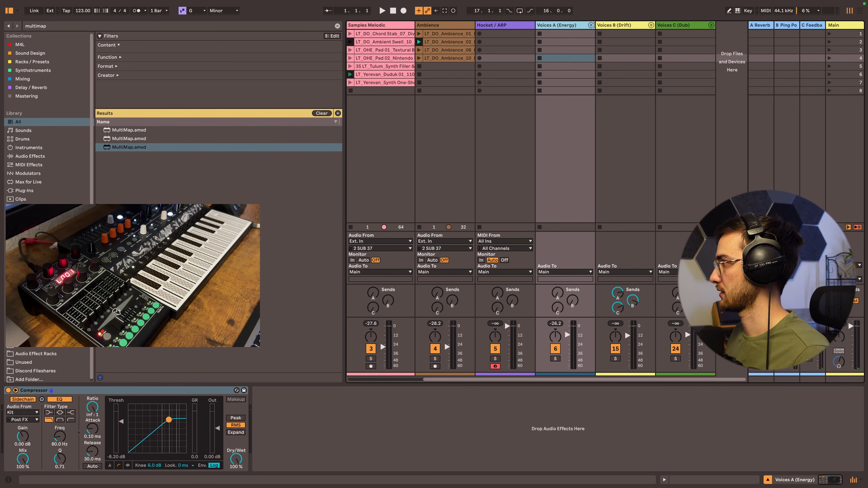
left_click(652, 25)
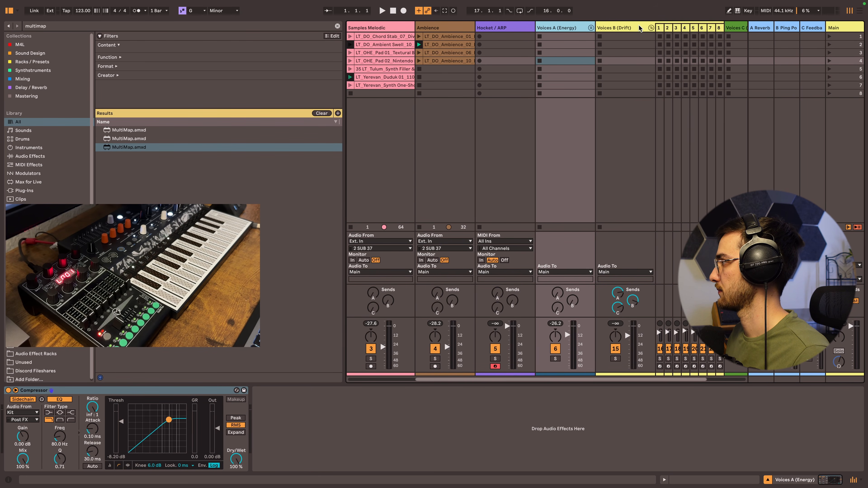
left_click(639, 28)
scroll(632, 29, "right", 3)
left_click(619, 28)
left_click(678, 29, "shift")
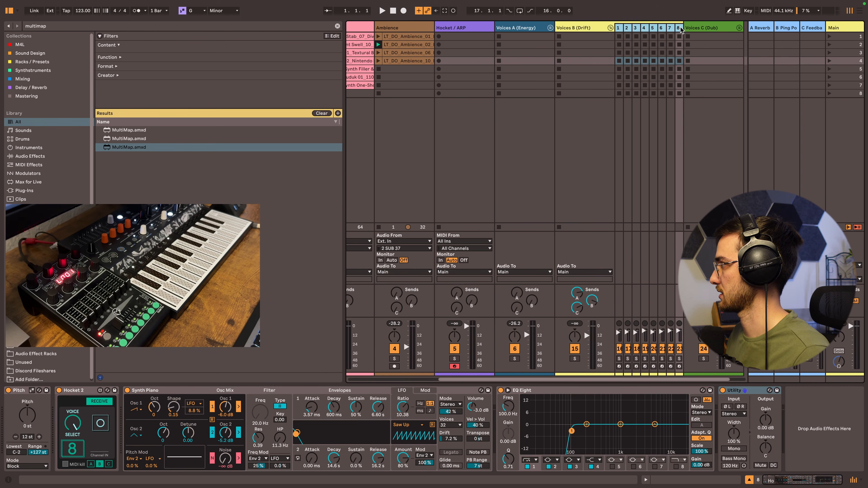
left_click_drag(683, 26, 701, 28)
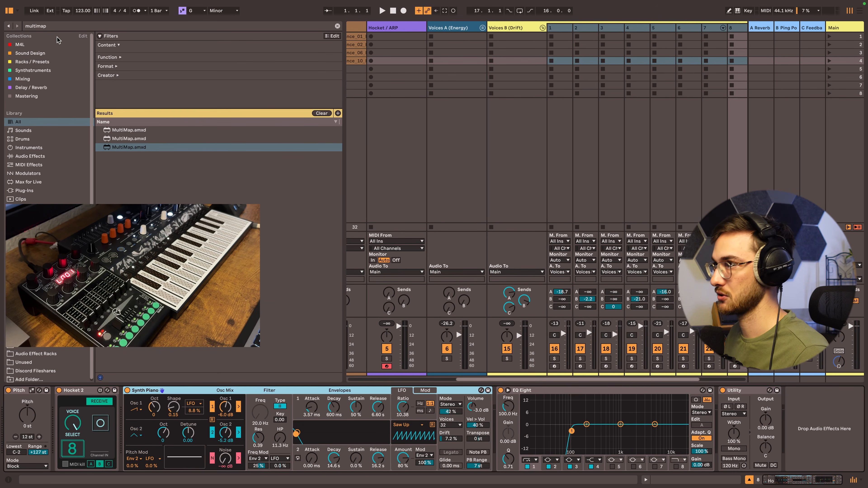
Search the browser for drift, filter the results to presets and preview Wub Bass, Vintage Chorus Bass, Vanguard Brass and Transistor Reeds
left_click(58, 29)
type("drift")
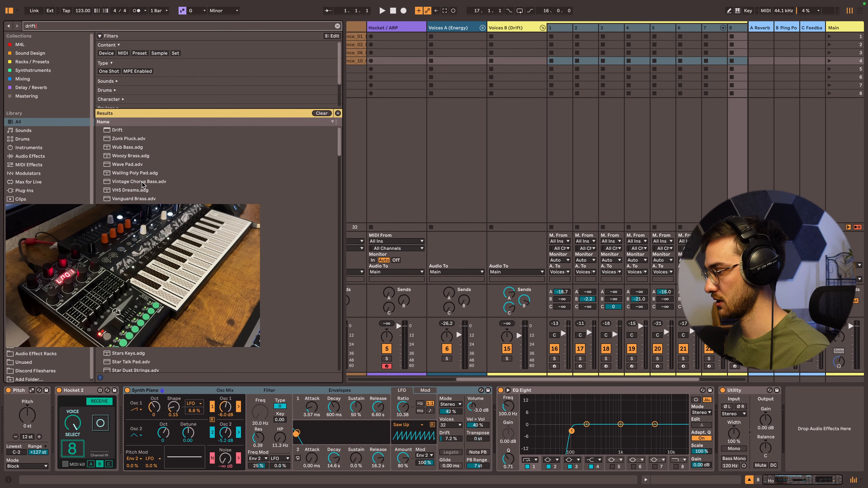
left_click(139, 54)
left_click(121, 141)
left_click(125, 174)
left_click(127, 191)
left_click(129, 234)
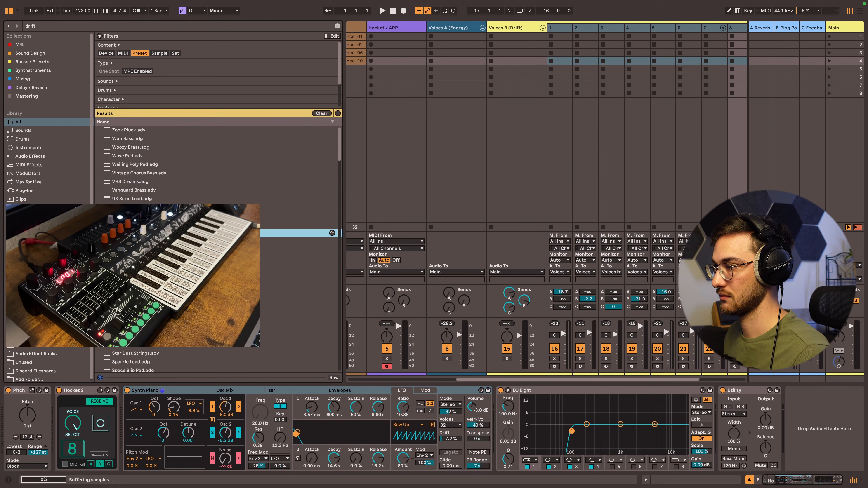
Show the devices of voices 3, 1 and 2 in Voices B (Drift) and open voice 2's Random Chords Generator window
left_click(417, 182)
left_click(606, 31)
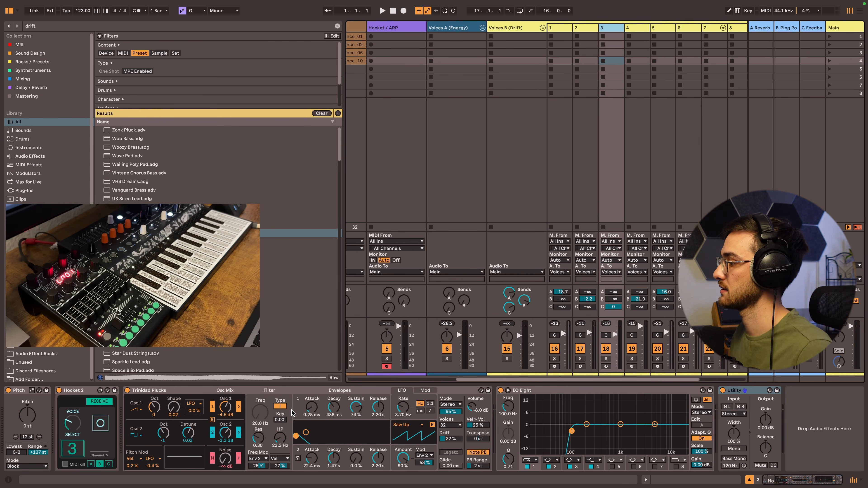
left_click(559, 29)
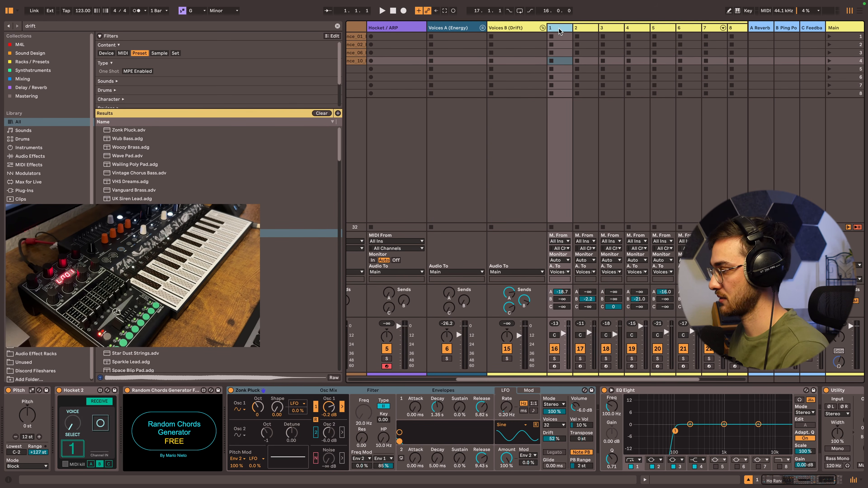
left_click(578, 27)
left_click(562, 27)
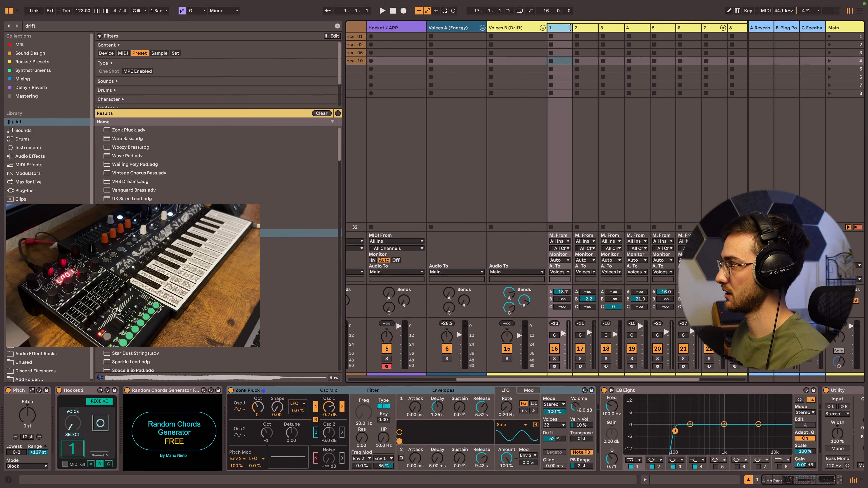
key("Right")
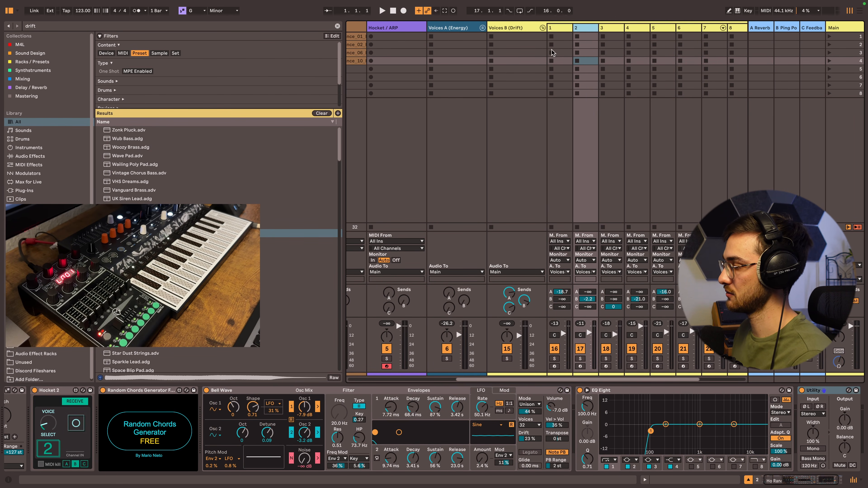
left_click(161, 444)
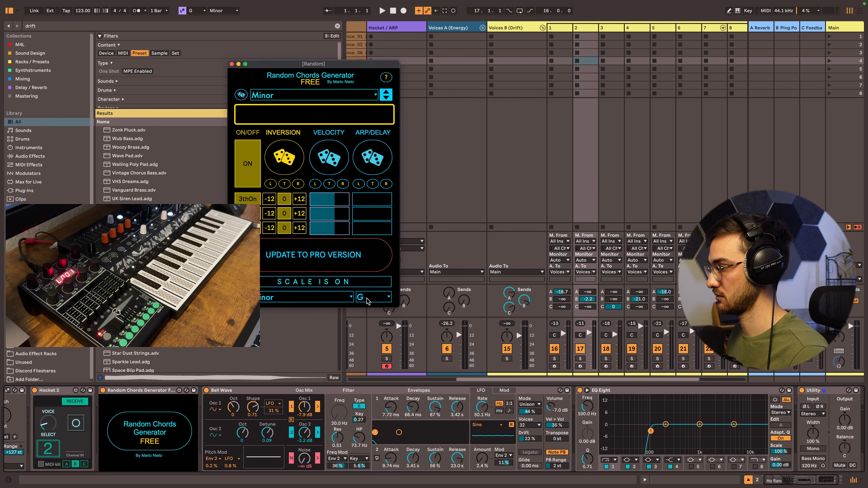
Solo the Hocket / ARP track and the Voices B (Drift) group together and start playback
scroll(478, 194, "right", 3)
scroll(478, 195, "left", 5)
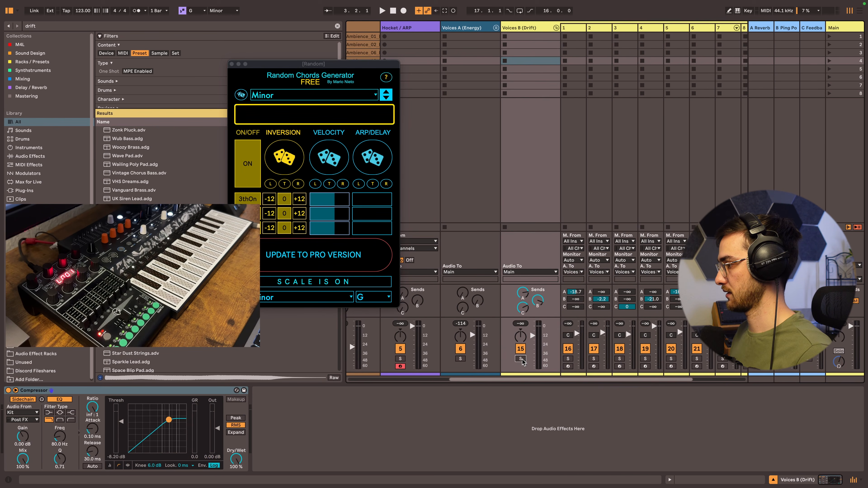
left_click(521, 359)
left_click(399, 359)
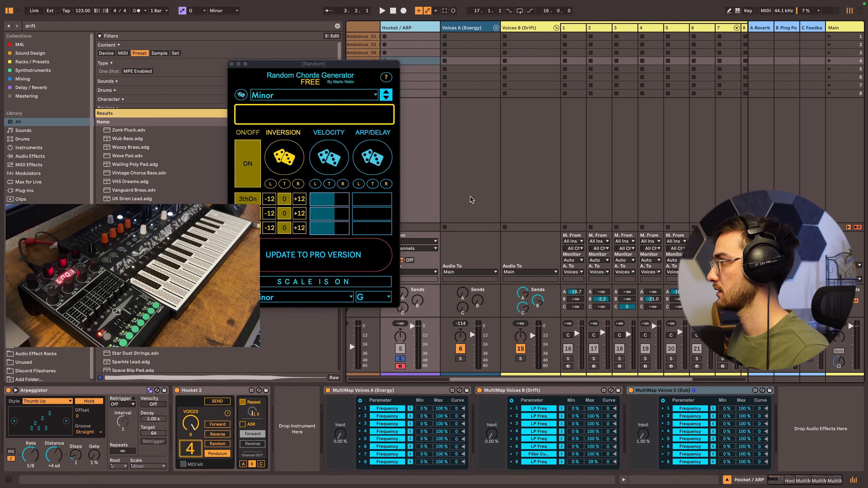
scroll(475, 205, "right", 3)
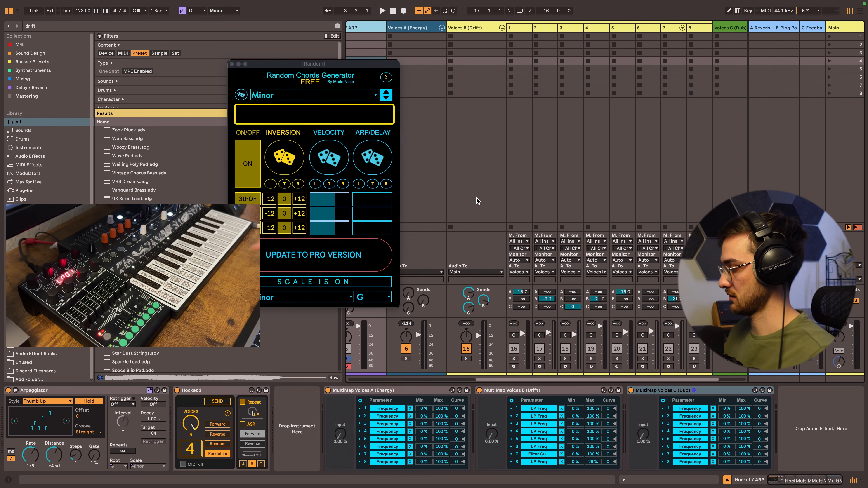
key("space")
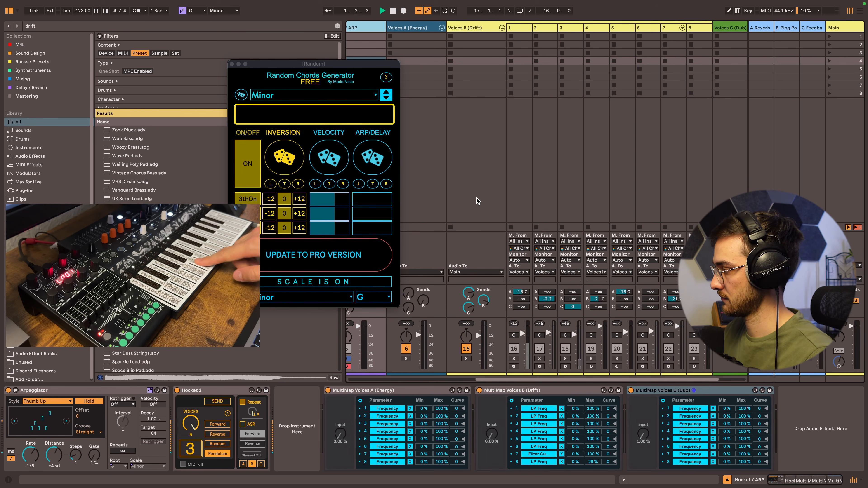
left_click(466, 359)
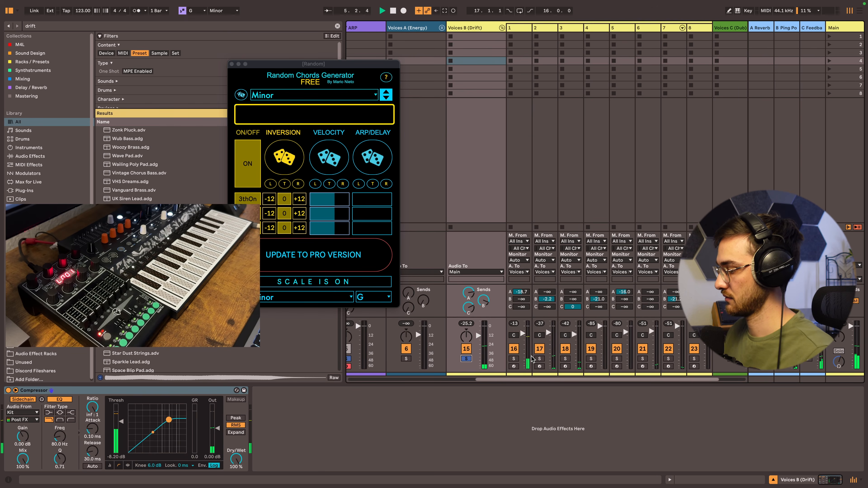
Bypass and re-enable the Random Chords Generator on voices 1 and 2 of Voices B (Drift) during playback
left_click(540, 27)
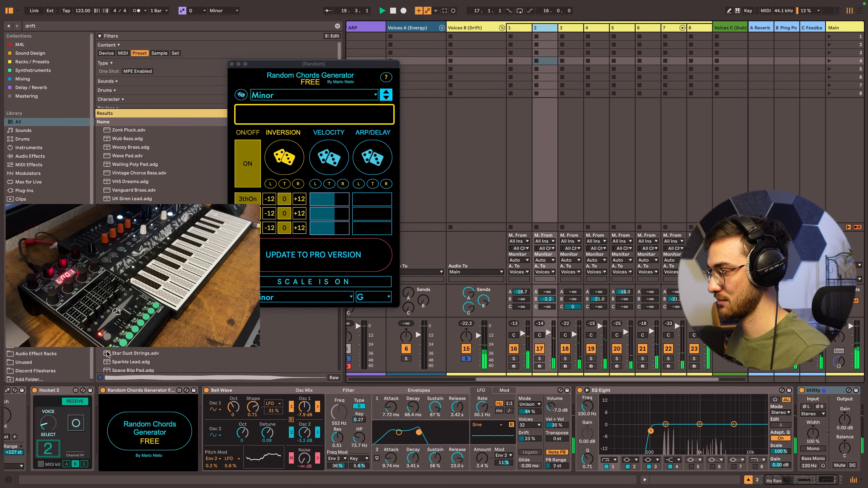
left_click(515, 35)
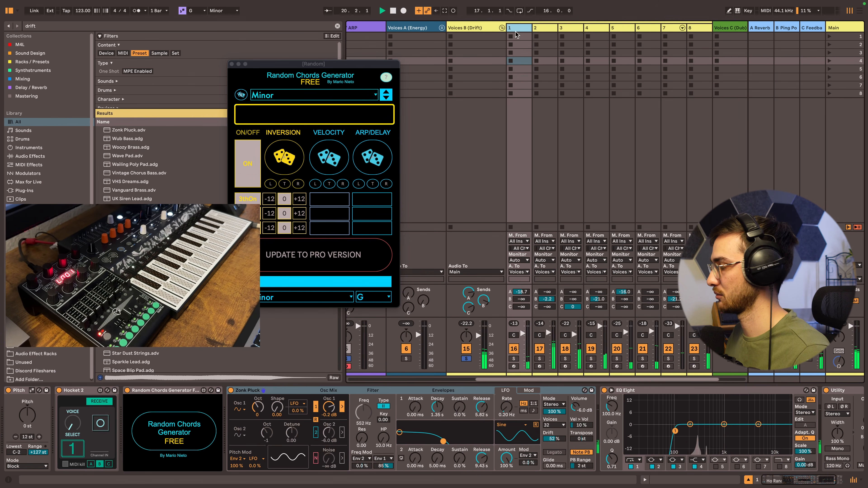
left_click(128, 392)
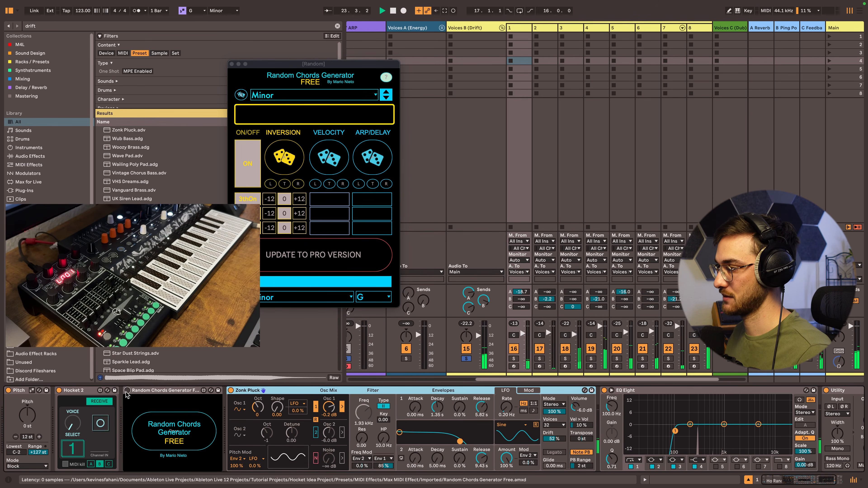
left_click(127, 391)
left_click(544, 33)
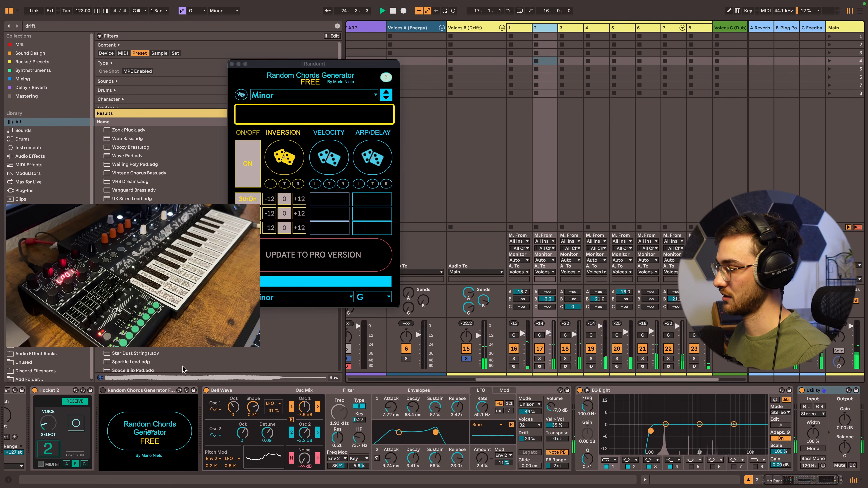
left_click(105, 391)
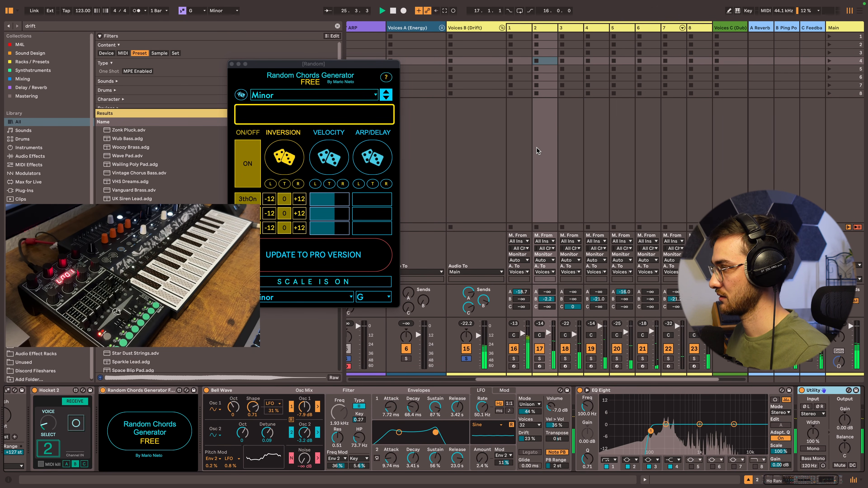
Fold the Voices B (Drift) group, unsolo the Hocket / ARP track and close the Random Chords Generator window
left_click(524, 30)
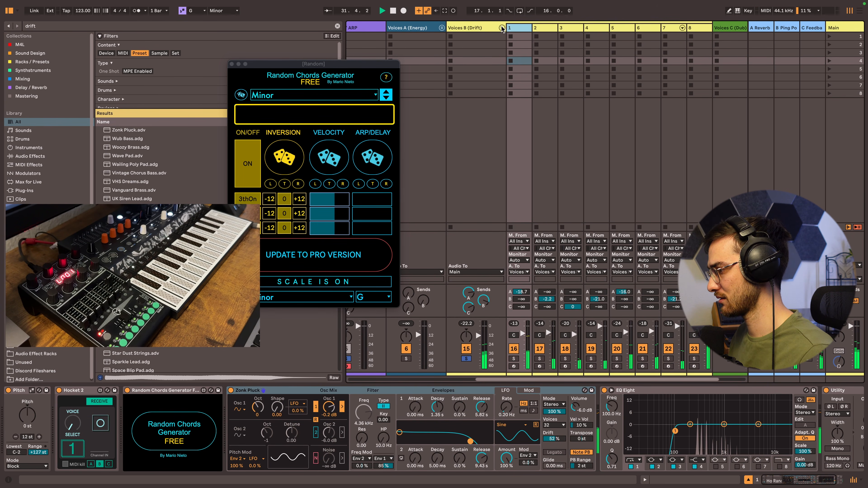
left_click(501, 28)
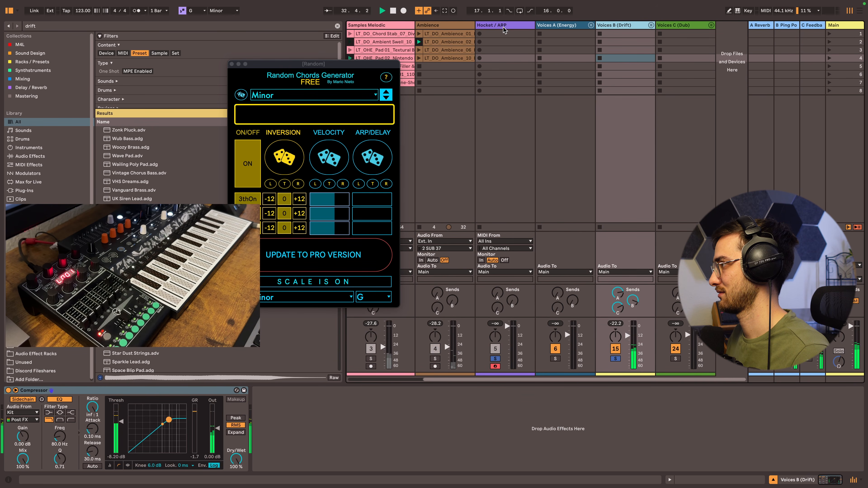
left_click(496, 359)
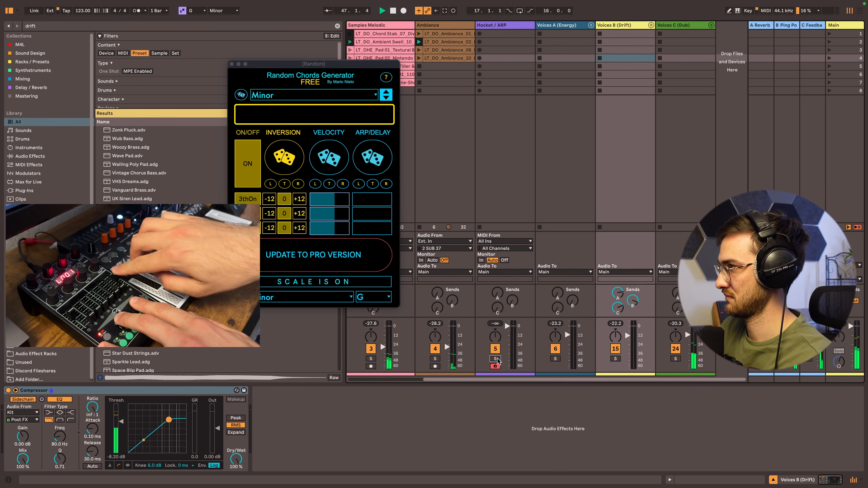
left_click(232, 64)
Launch the LT_DO_Totem clip on the Kit track during playback
left_click_drag(483, 380, 377, 373)
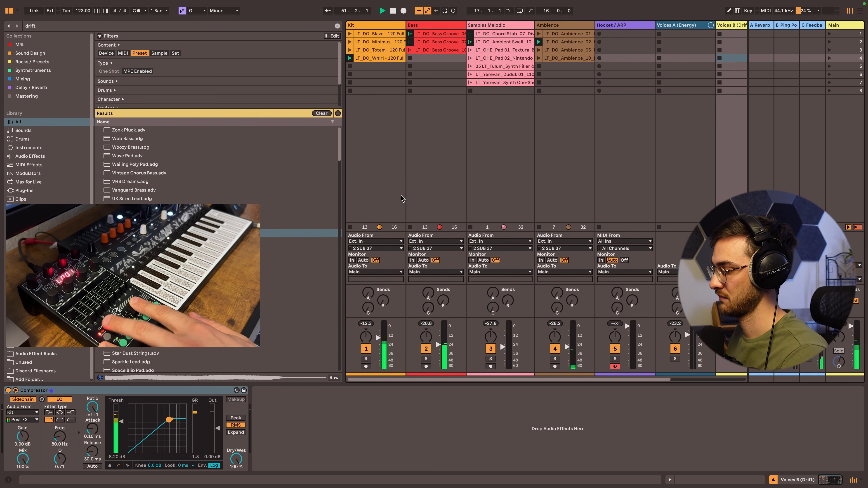
left_click(350, 50)
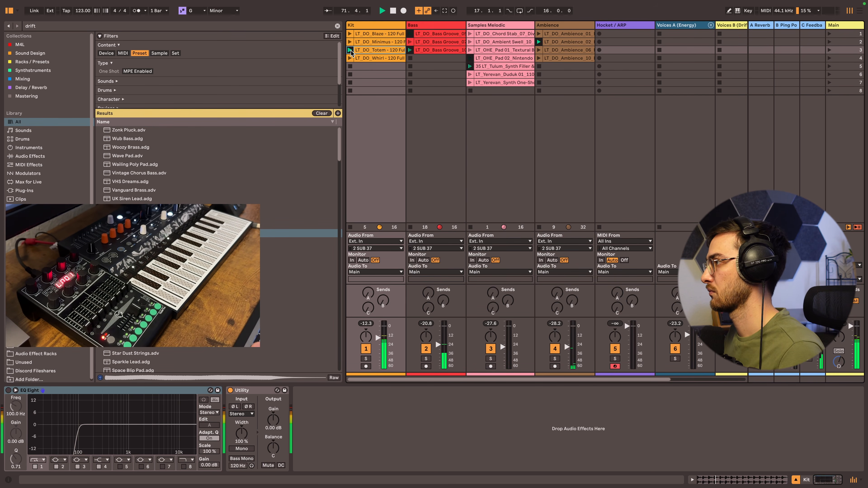
Unfold the Voices C (Dub) group and open the Diva plug-in on its voice 3 track
scroll(407, 85, "right", 4)
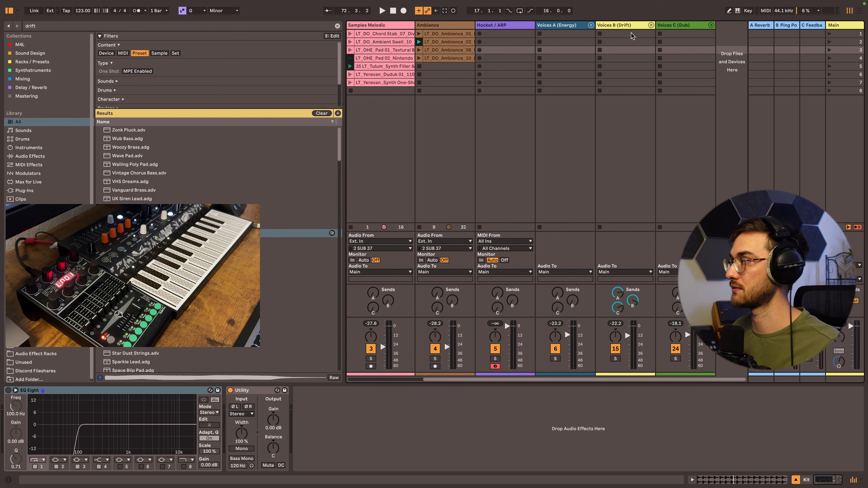
left_click(679, 27)
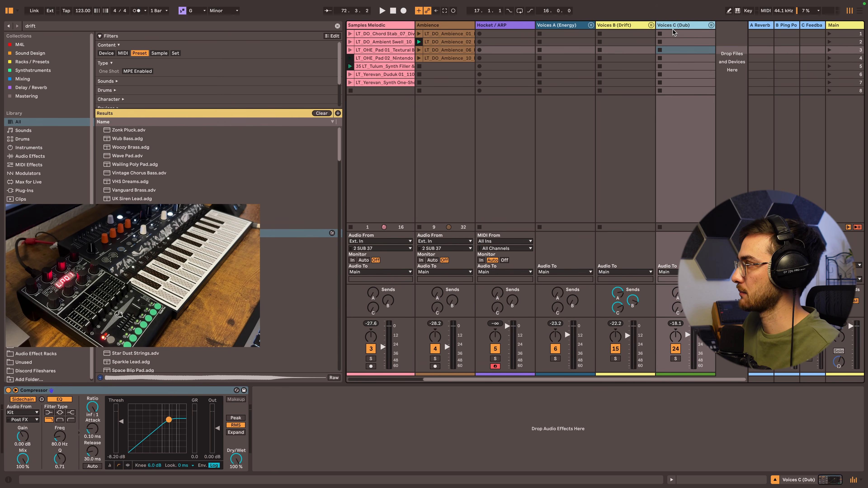
left_click(710, 25)
scroll(694, 64, "right", 3)
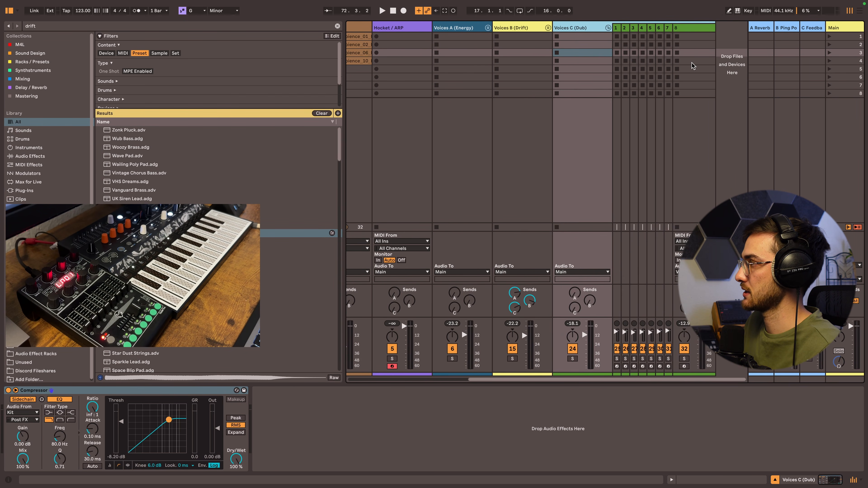
left_click(632, 28)
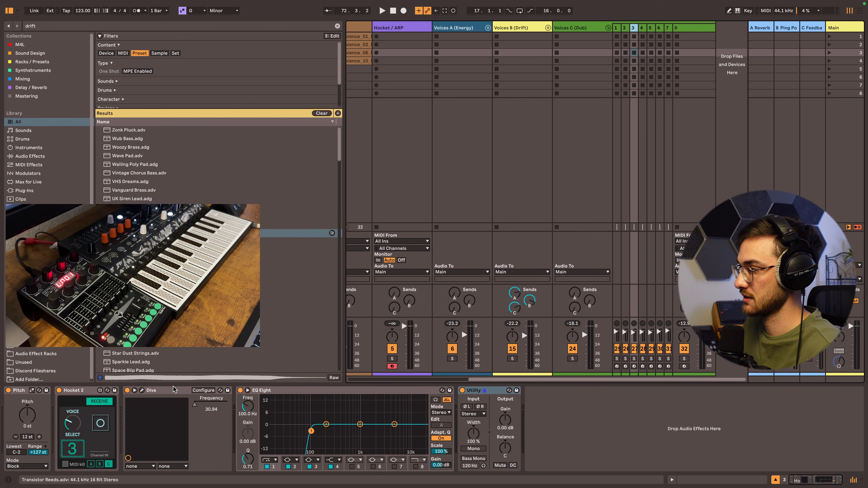
left_click(142, 390)
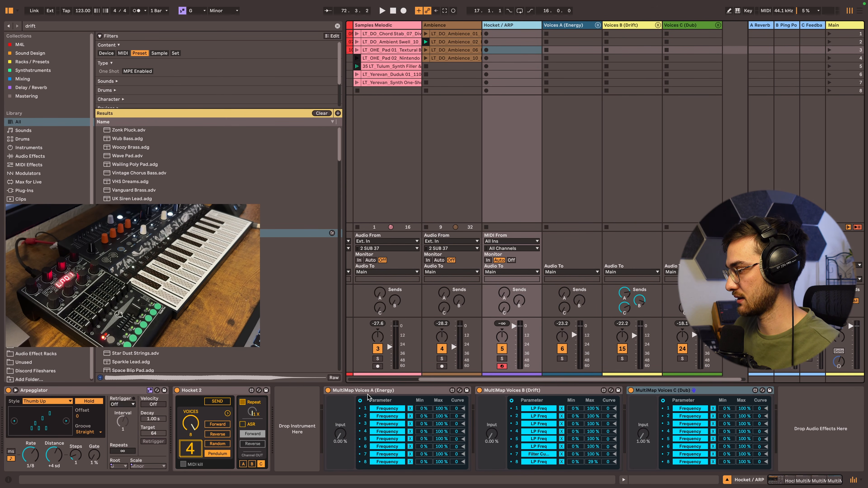
Select the MultiMap devices for Voices A, B and C on the Hocket / ARP track in turn
left_click(374, 392)
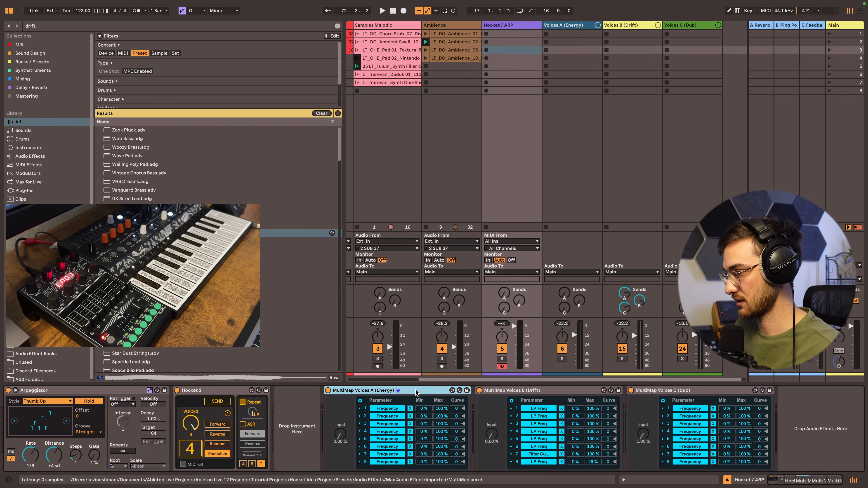
left_click(502, 391)
left_click(674, 393)
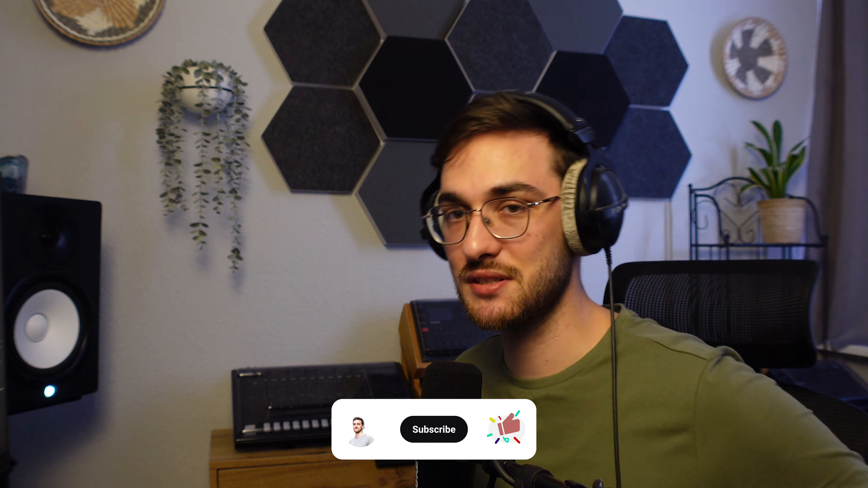